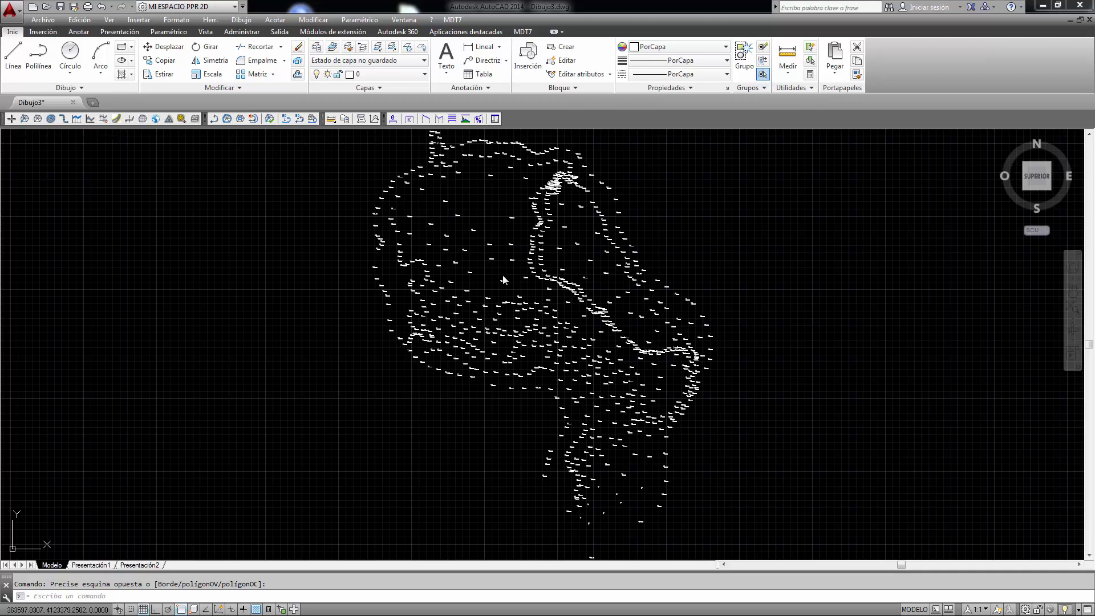
- Zoom out over the point cloud, then zoom in and pan until point numbers and elevations (348–376) are legible
{"action": "scroll", "coordinate": [562, 305], "scroll_direction": "up", "scroll_amount": 3}
{"action": "scroll", "coordinate": [473, 315], "scroll_direction": "up", "scroll_amount": 2}
{"action": "scroll", "coordinate": [473, 315], "scroll_direction": "down", "scroll_amount": 3}
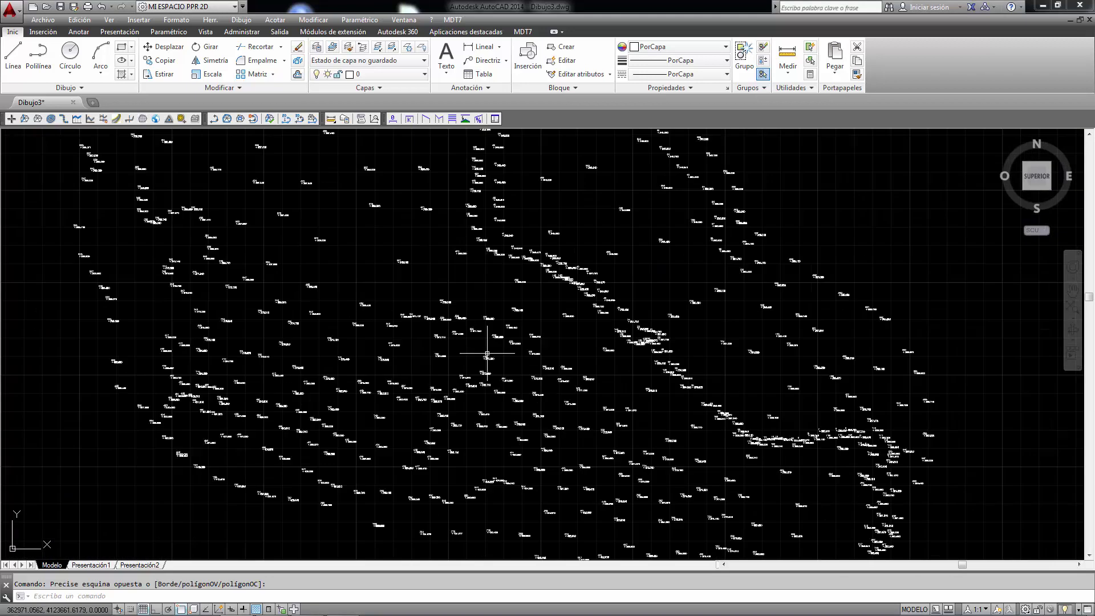
{"action": "scroll", "coordinate": [473, 315], "scroll_direction": "down", "scroll_amount": 2}
{"action": "scroll", "coordinate": [473, 315], "scroll_direction": "down", "scroll_amount": 1}
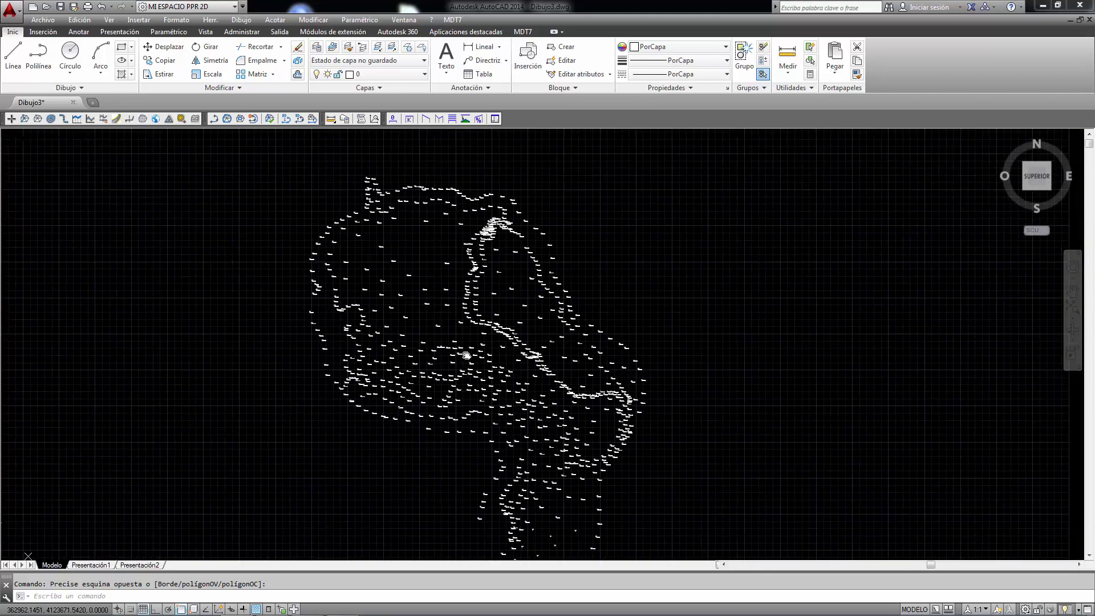
{"action": "scroll", "coordinate": [476, 228], "scroll_direction": "up", "scroll_amount": 5}
{"action": "middle_click_drag", "start_coordinate": [476, 228], "coordinate": [492, 280]}
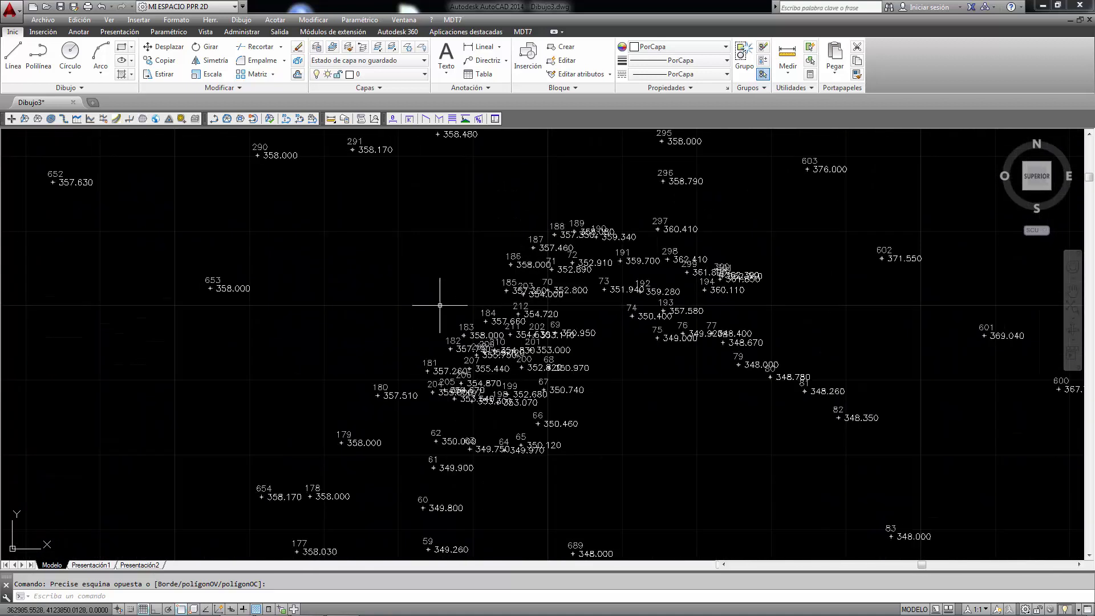
- Enable the Code column for * Todos * in Vision's Attributs de Points so ctalud/ptalud labels appear
{"action": "left_click", "coordinate": [452, 20]}
{"action": "left_click", "coordinate": [471, 379]}
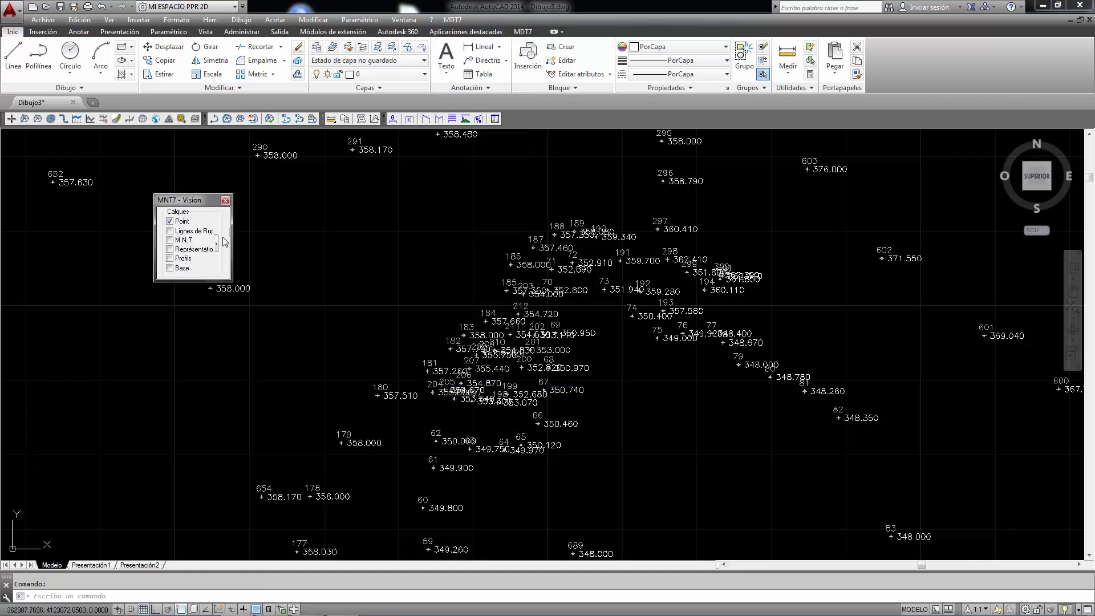
{"action": "left_click_drag", "start_coordinate": [194, 195], "coordinate": [157, 195]}
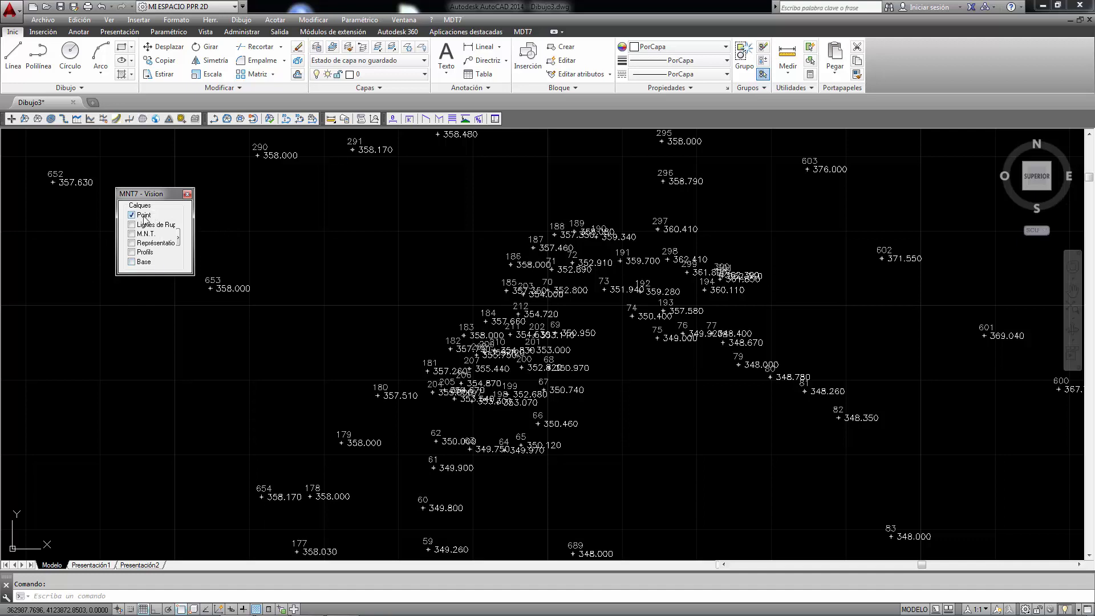
{"action": "left_click", "coordinate": [178, 237]}
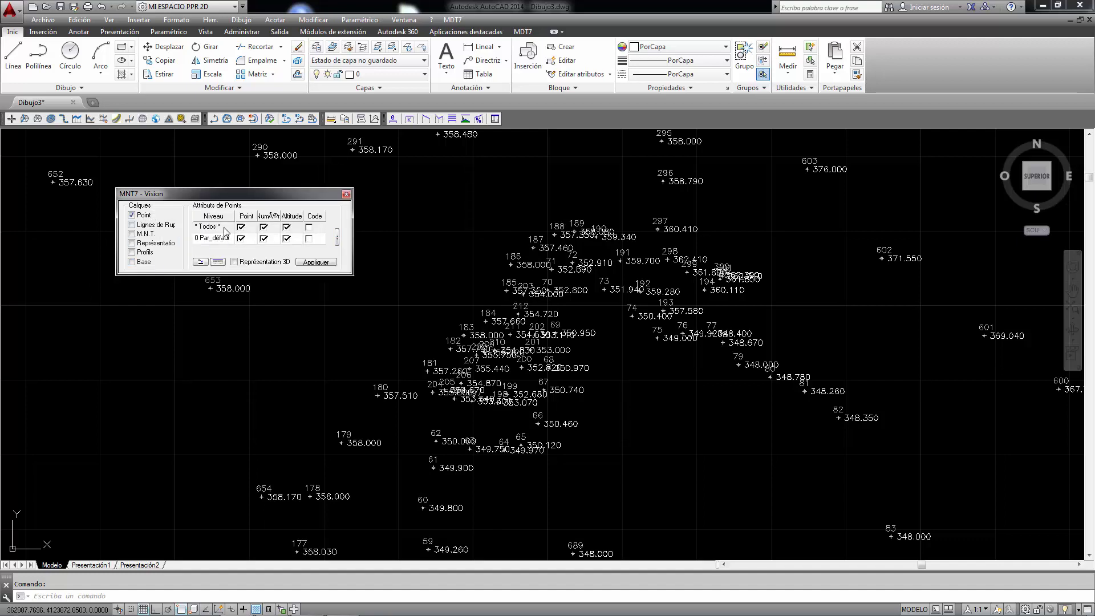
{"action": "left_click", "coordinate": [309, 227]}
{"action": "left_click", "coordinate": [314, 263]}
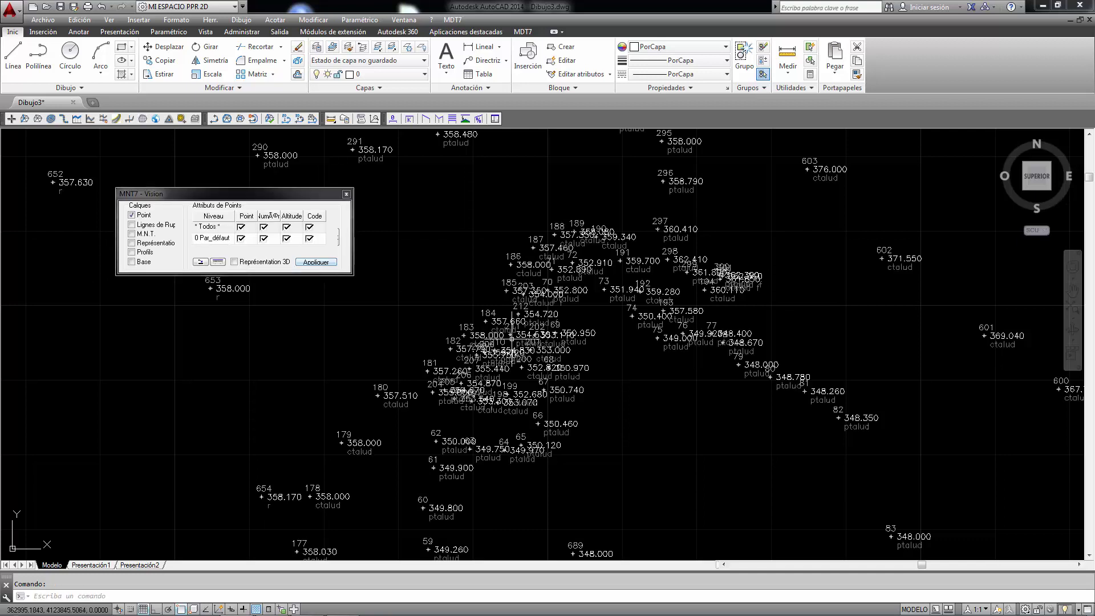
{"action": "scroll", "coordinate": [562, 310], "scroll_direction": "down", "scroll_amount": 2}
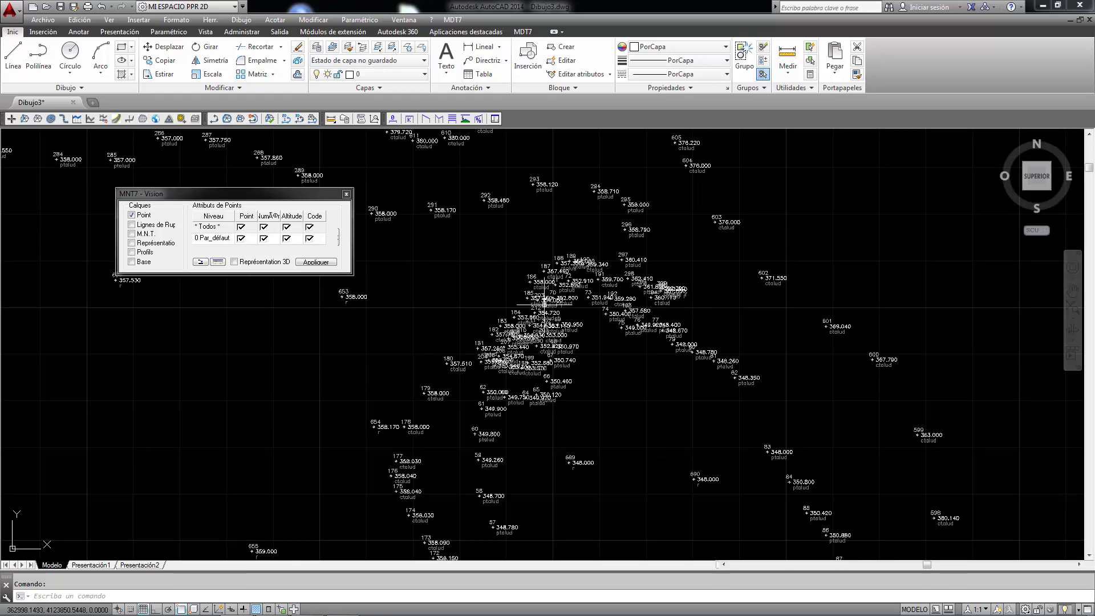
{"action": "scroll", "coordinate": [558, 339], "scroll_direction": "up", "scroll_amount": 5}
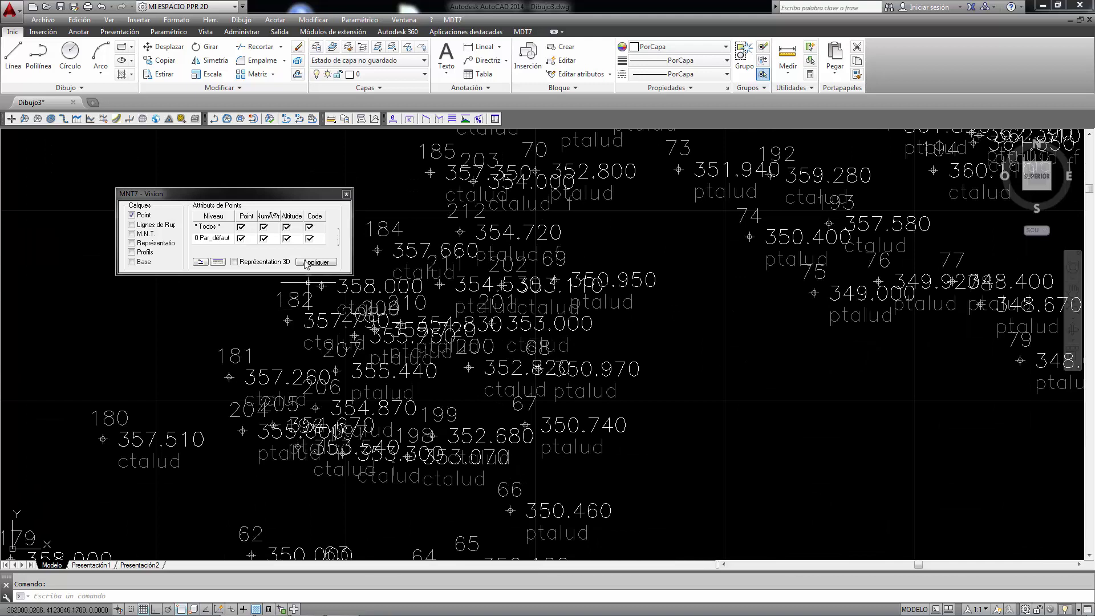
- Change the point scale to 1:200, giving a 0.30 label text height
{"action": "left_click", "coordinate": [199, 262]}
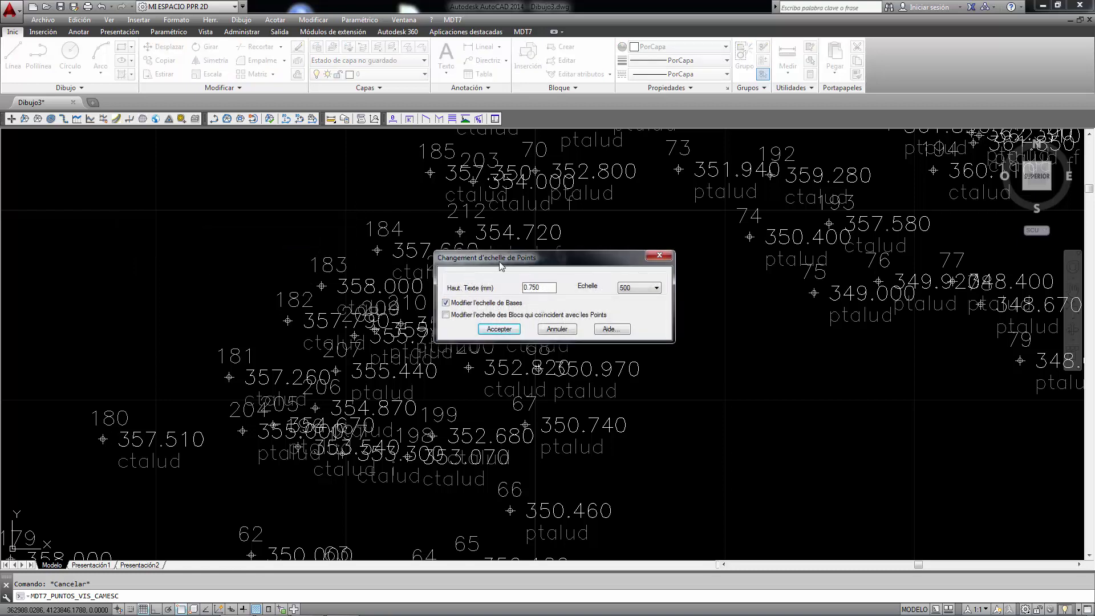
{"action": "left_click", "coordinate": [498, 329]}
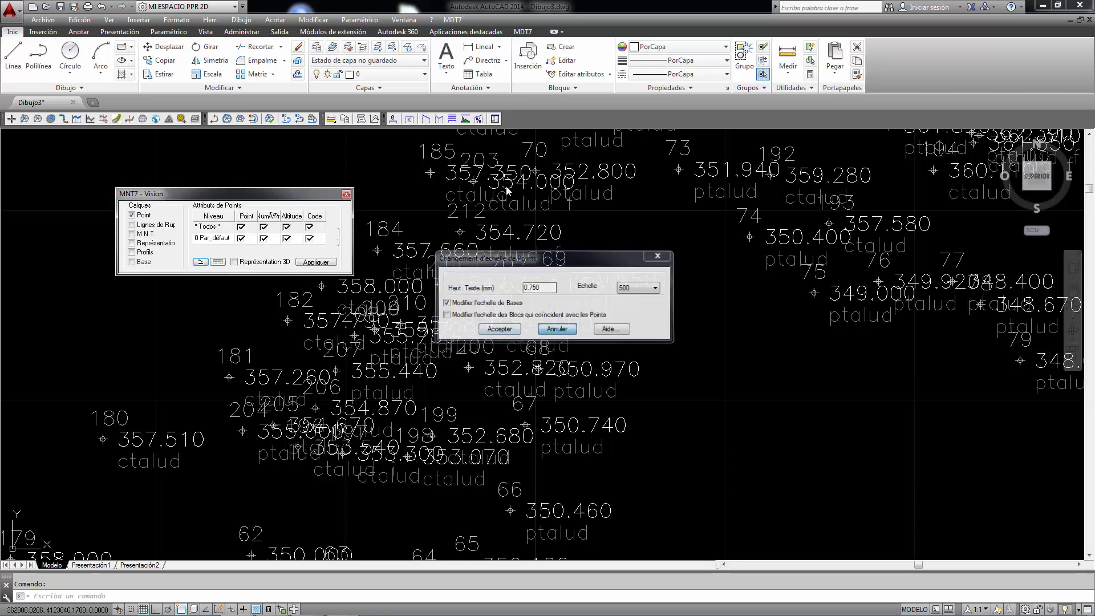
{"action": "left_click", "coordinate": [453, 20]}
{"action": "mouse_move", "coordinate": [504, 80]}
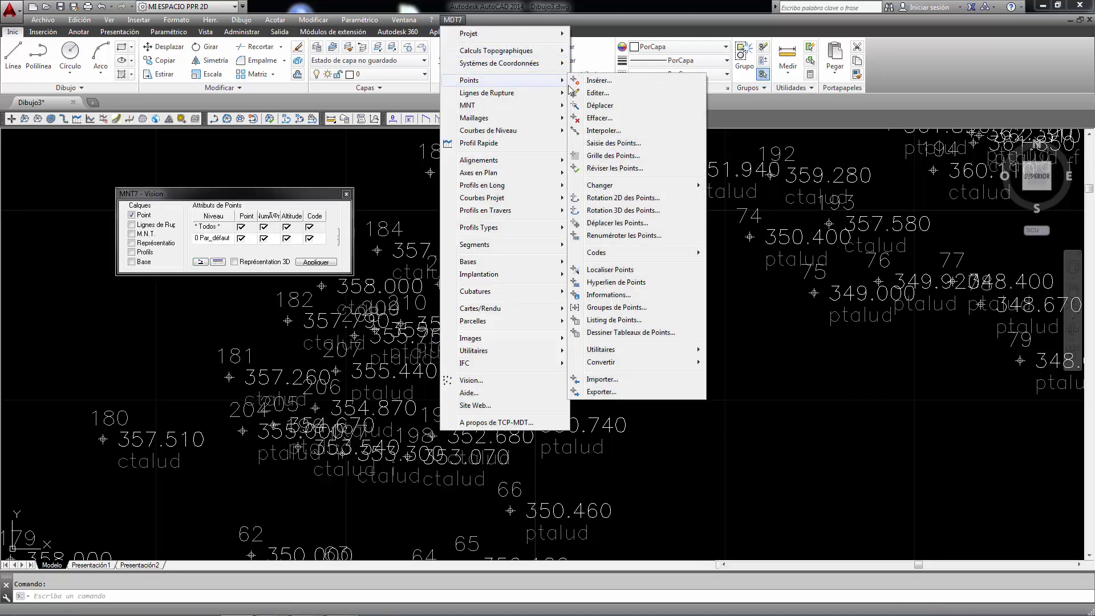
{"action": "mouse_move", "coordinate": [600, 184]}
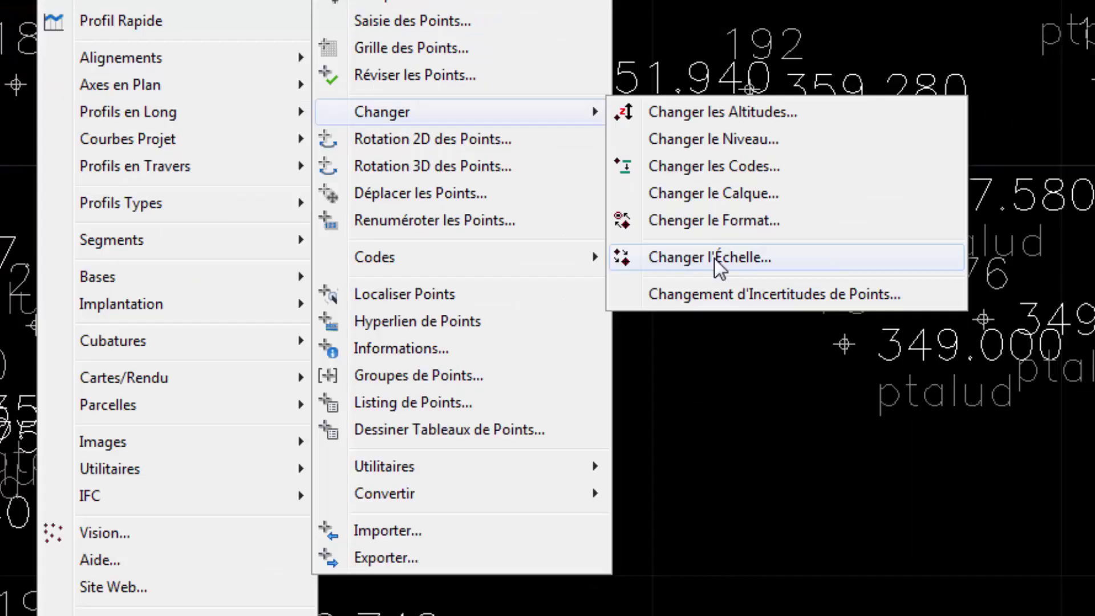
{"action": "left_click", "coordinate": [756, 253]}
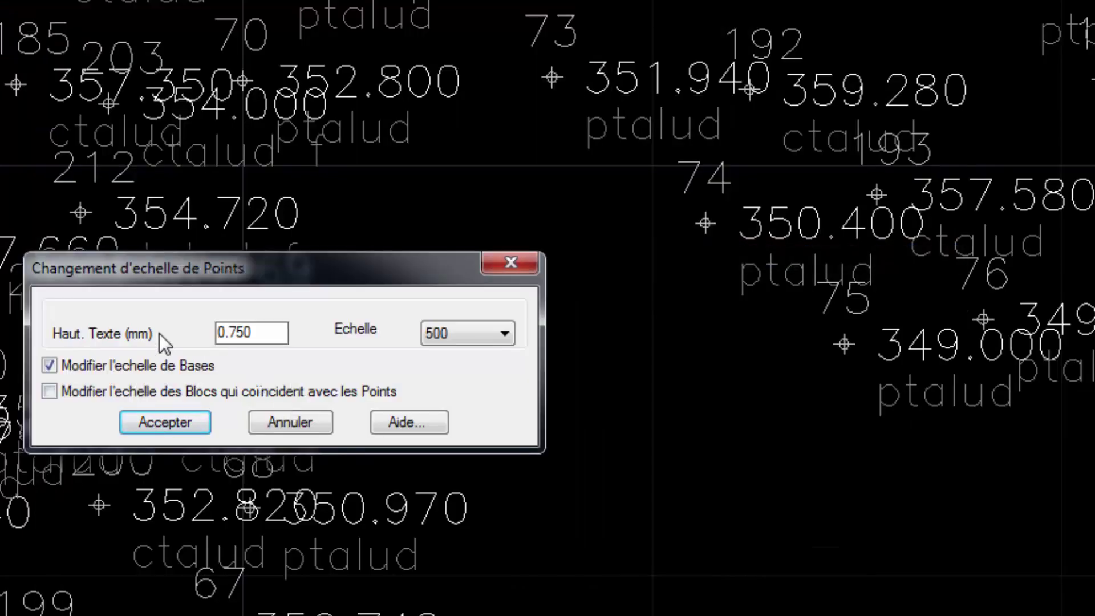
{"action": "left_click", "coordinate": [468, 334]}
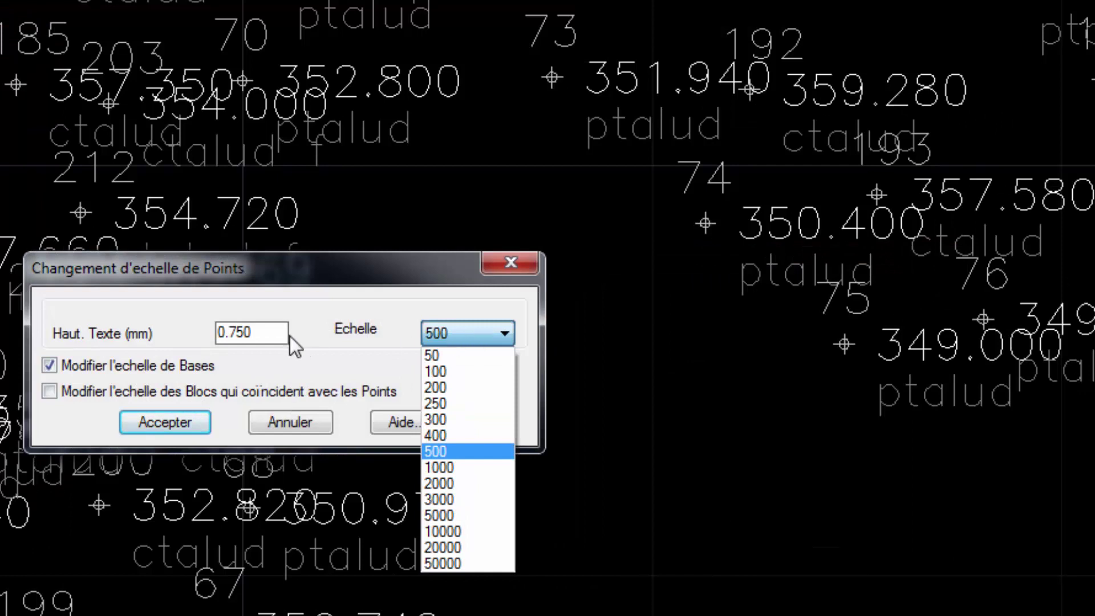
{"action": "left_click_drag", "start_coordinate": [286, 333], "coordinate": [174, 334]}
{"action": "left_click", "coordinate": [474, 334]}
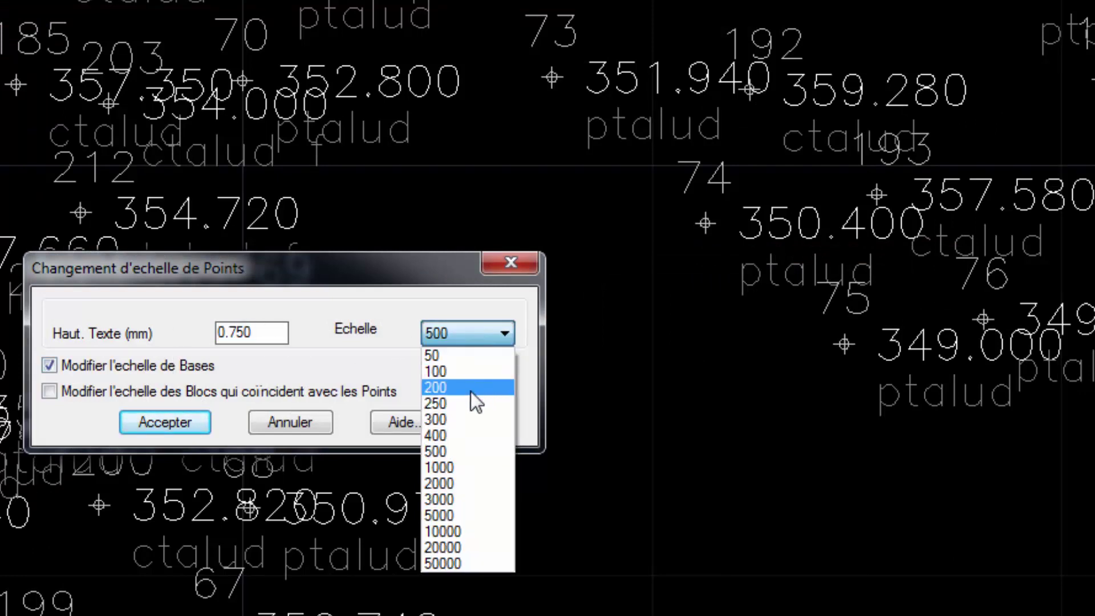
{"action": "left_click", "coordinate": [471, 387]}
{"action": "left_click_drag", "start_coordinate": [263, 336], "coordinate": [211, 338]}
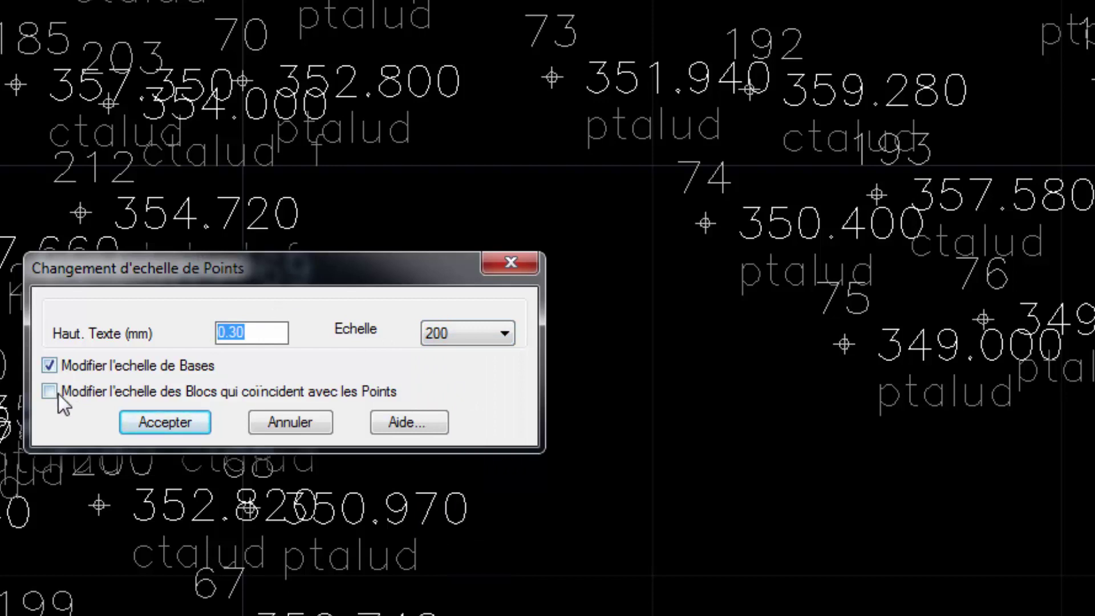
{"action": "left_click", "coordinate": [170, 418]}
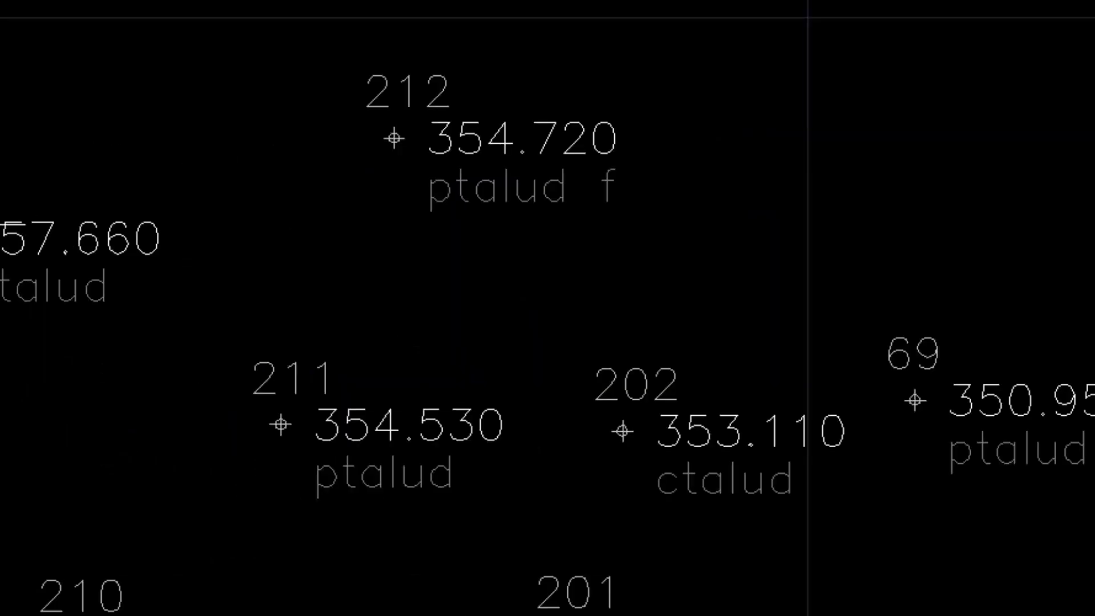
- Change the point scale again to 1:100 for 0.15 mm label text
{"action": "right_click", "coordinate": [4, 228]}
{"action": "left_click", "coordinate": [78, 240]}
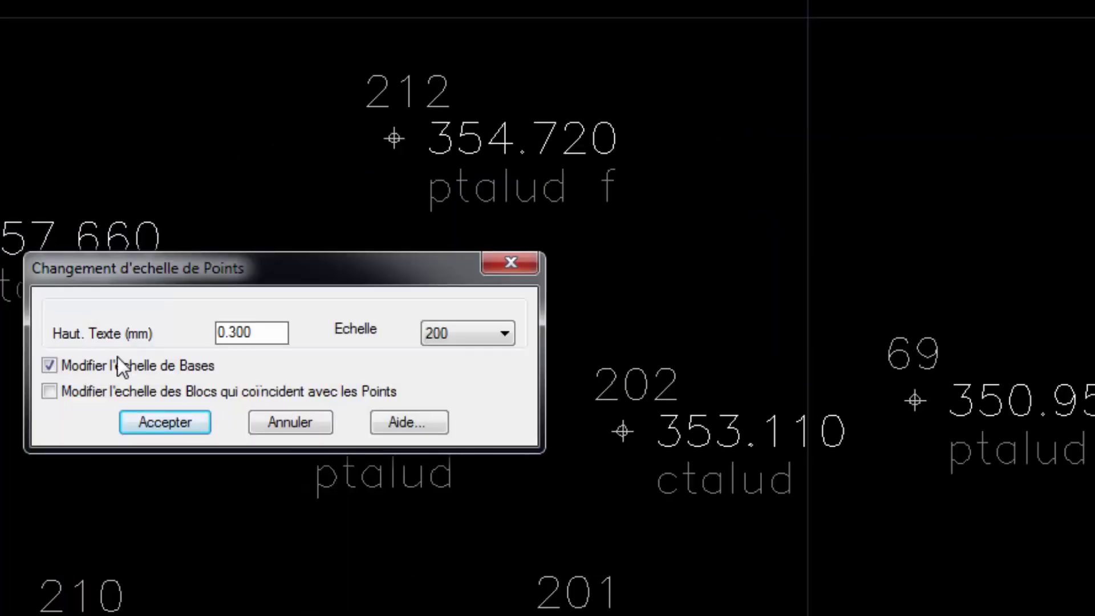
{"action": "left_click", "coordinate": [440, 337]}
{"action": "left_click", "coordinate": [445, 367]}
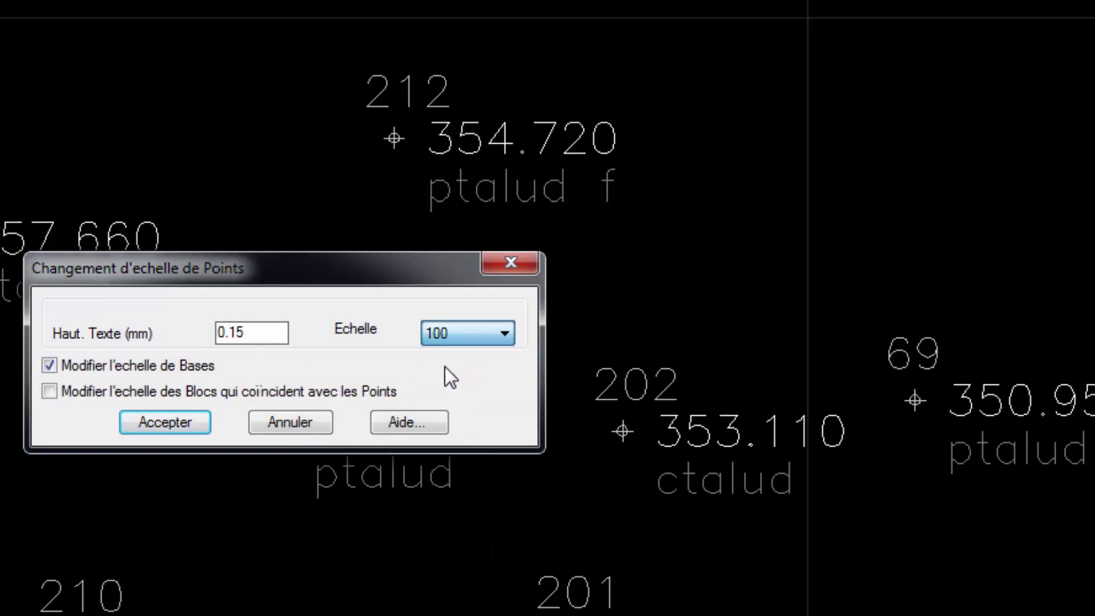
{"action": "left_click", "coordinate": [164, 422]}
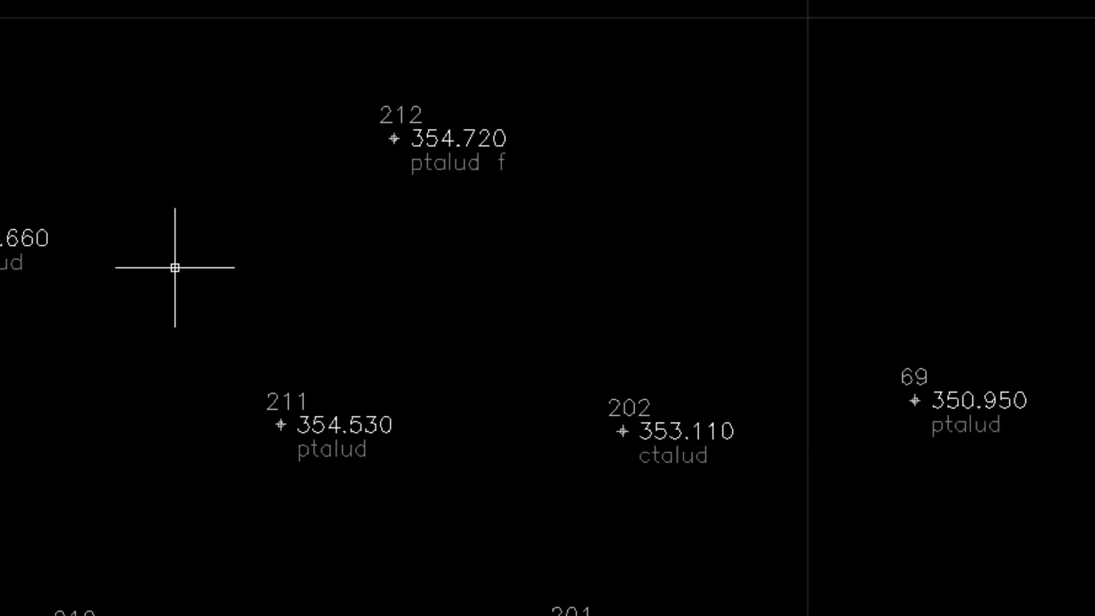
{"action": "scroll", "coordinate": [174, 264], "scroll_direction": "down", "scroll_amount": 5}
{"action": "scroll", "coordinate": [225, 317], "scroll_direction": "down", "scroll_amount": 2}
{"action": "scroll", "coordinate": [335, 3], "scroll_direction": "down", "scroll_amount": 3}
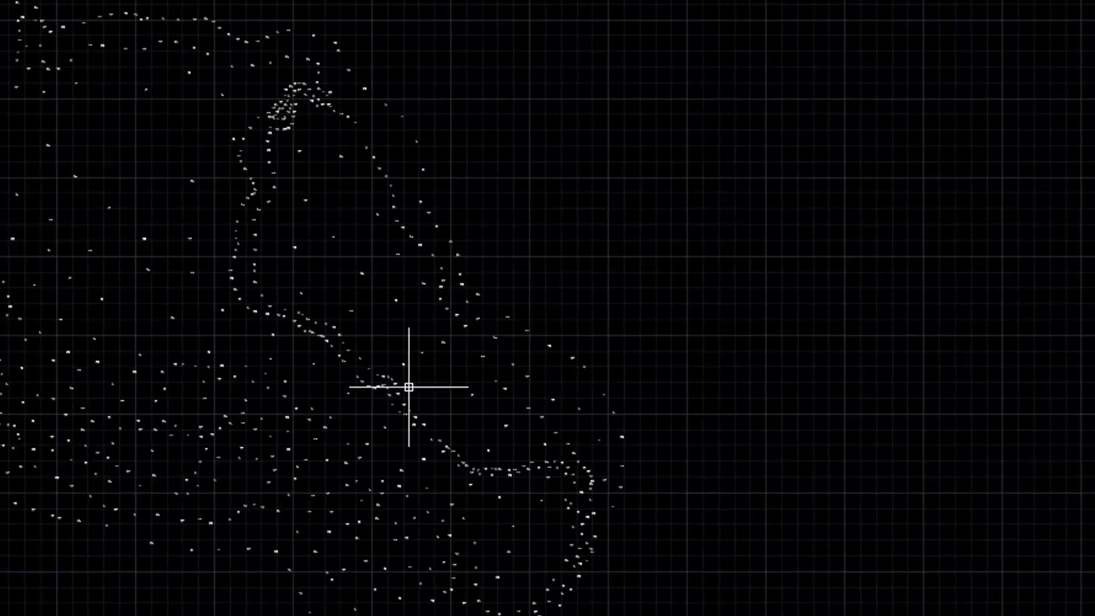
{"action": "scroll", "coordinate": [260, 290], "scroll_direction": "up", "scroll_amount": 3}
{"action": "scroll", "coordinate": [260, 287], "scroll_direction": "up", "scroll_amount": 3}
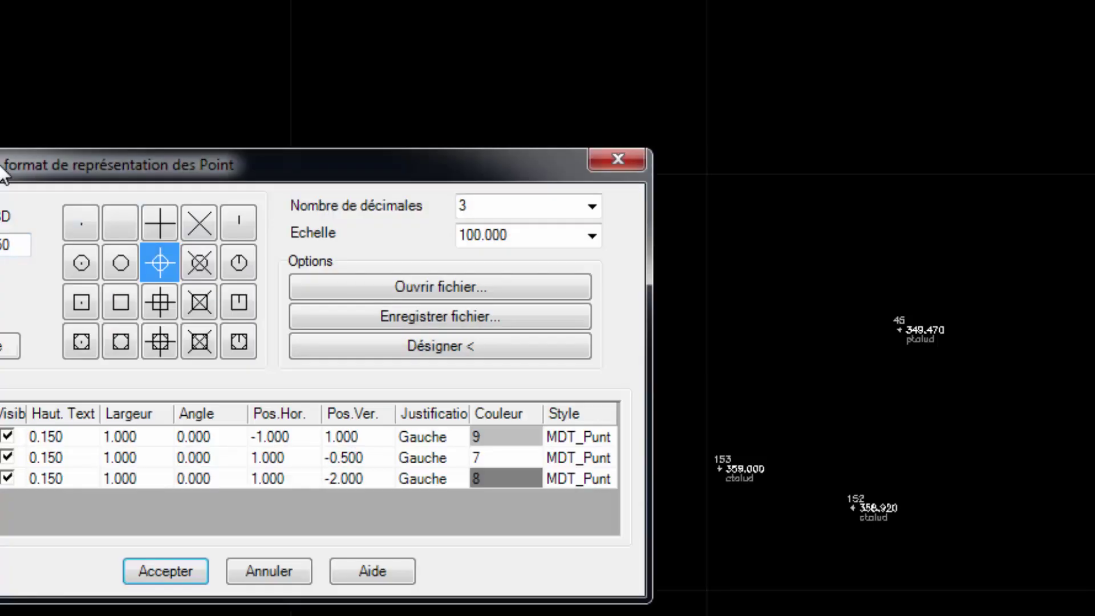
- Close the point format dialog and set Changer le Format to Selon Groupes
{"action": "left_click_drag", "start_coordinate": [65, 163], "coordinate": [40, 85]}
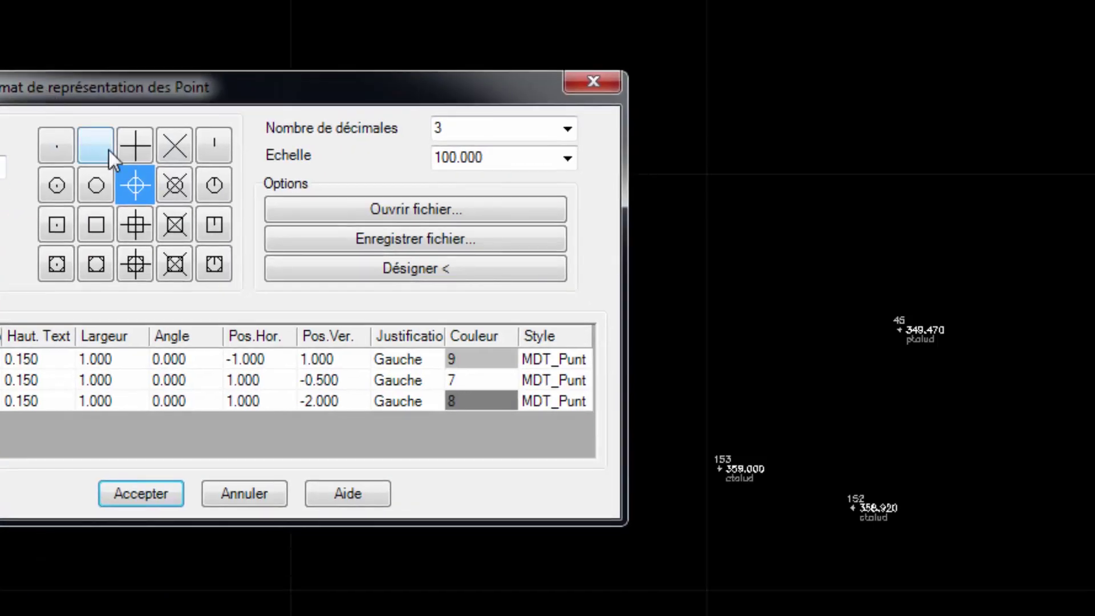
{"action": "left_click", "coordinate": [591, 82]}
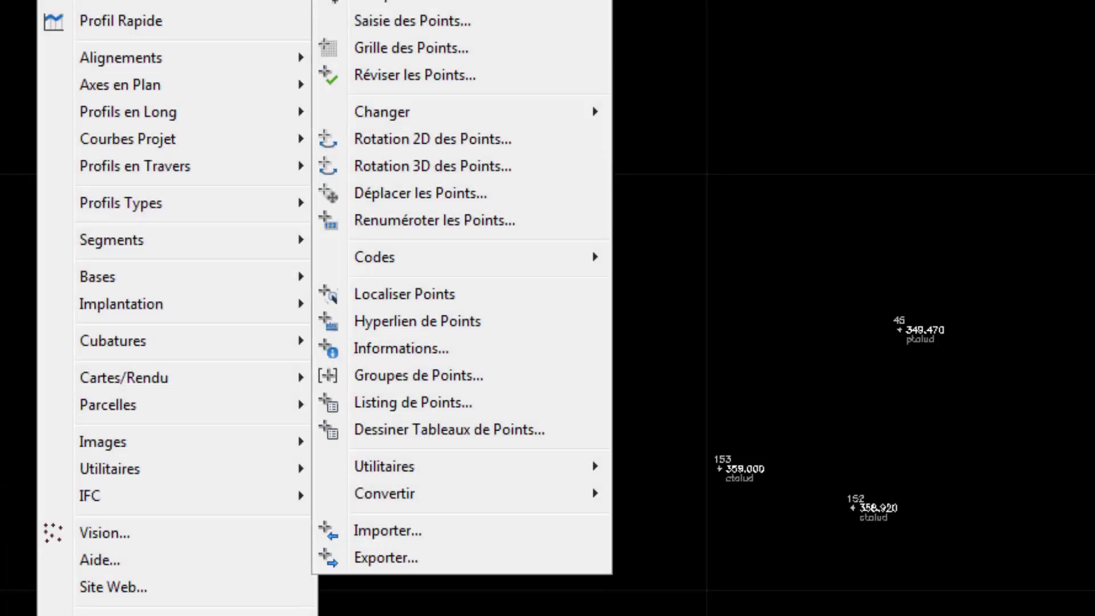
{"action": "mouse_move", "coordinate": [382, 111]}
{"action": "left_click", "coordinate": [714, 220]}
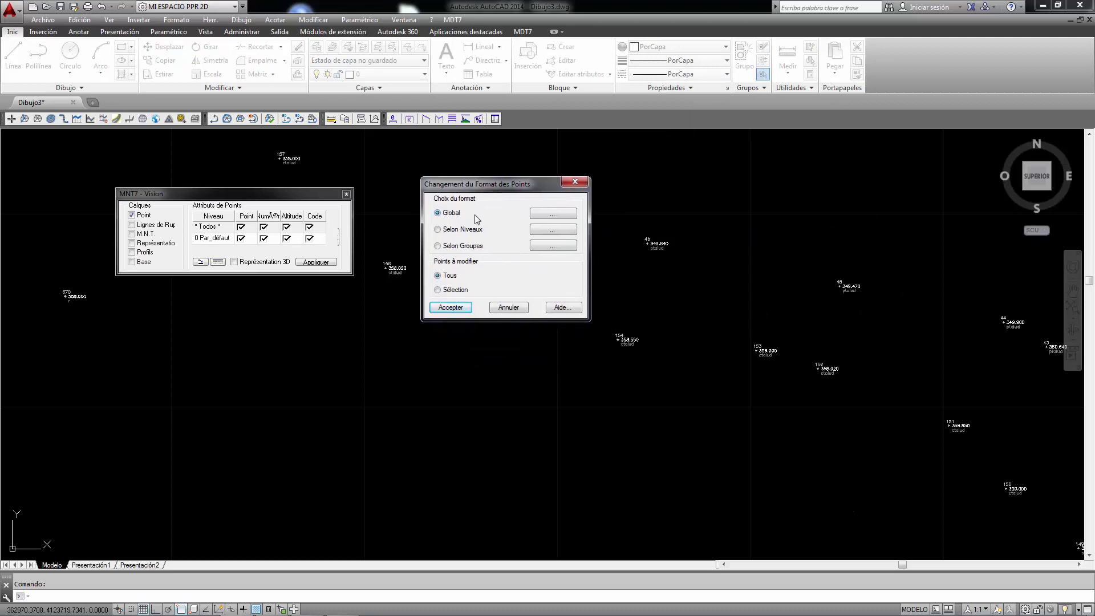
{"action": "left_click", "coordinate": [449, 234]}
{"action": "left_click", "coordinate": [451, 247]}
{"action": "left_click", "coordinate": [450, 307]}
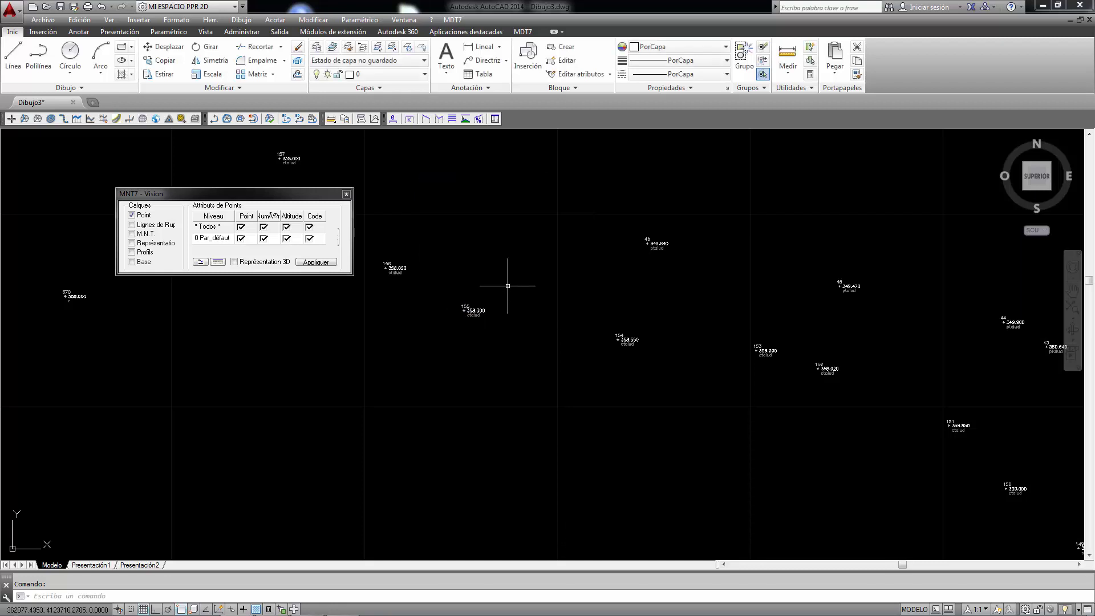
- Open the point groups manager and start a new point group
{"action": "left_click", "coordinate": [452, 19]}
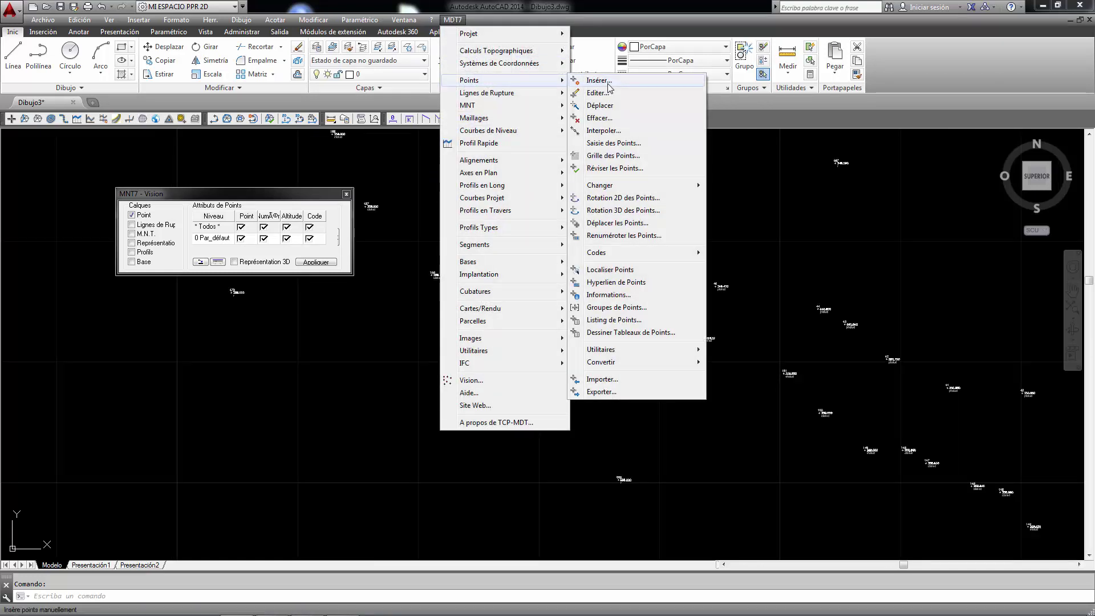
{"action": "mouse_move", "coordinate": [469, 81]}
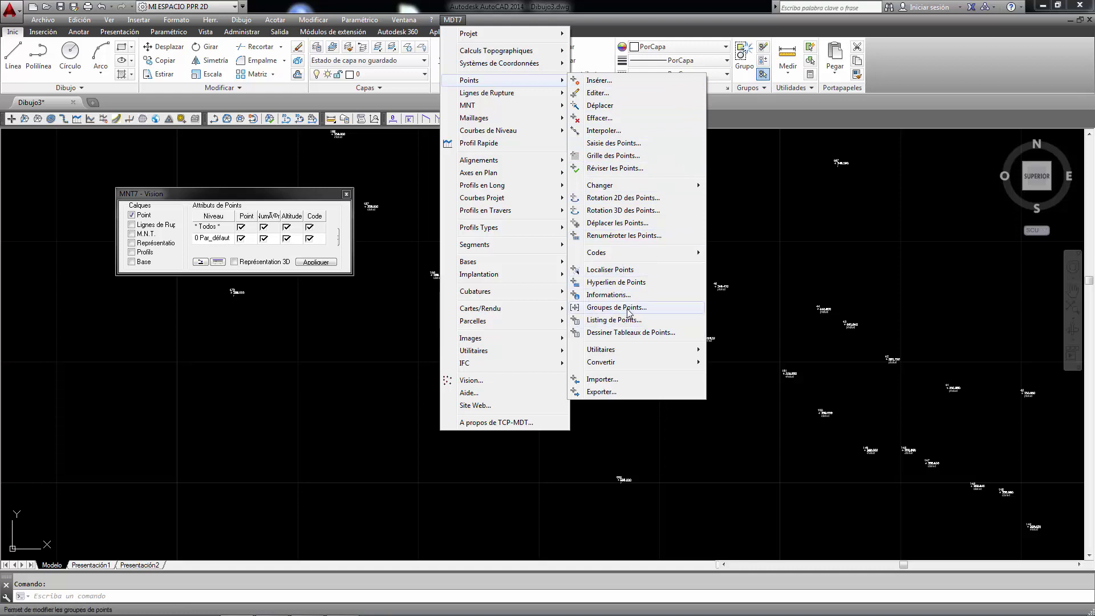
{"action": "left_click", "coordinate": [629, 312]}
{"action": "left_click_drag", "start_coordinate": [536, 256], "coordinate": [416, 309]}
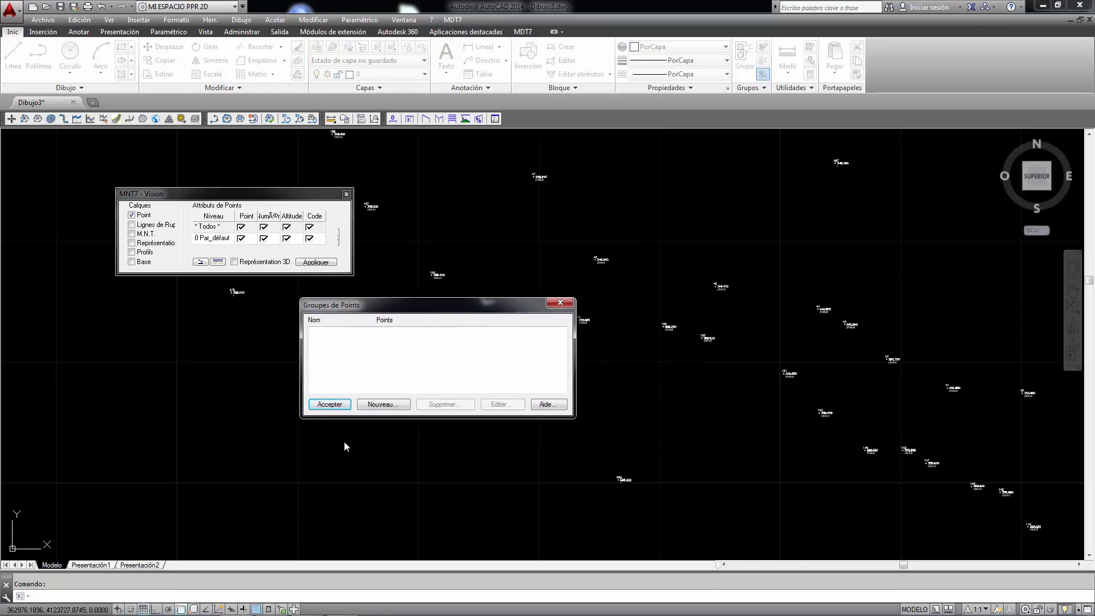
{"action": "left_click", "coordinate": [382, 405]}
{"action": "type", "text": "A Talud"}
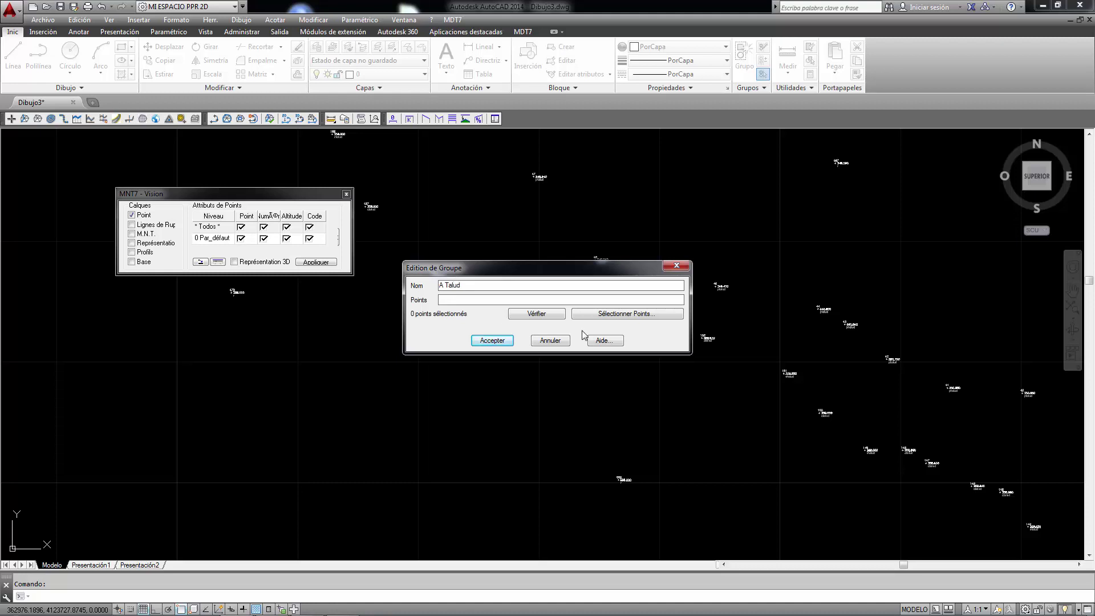
- Fill group A Talud with the 344 points coded ctalud and save it
{"action": "left_click", "coordinate": [625, 314]}
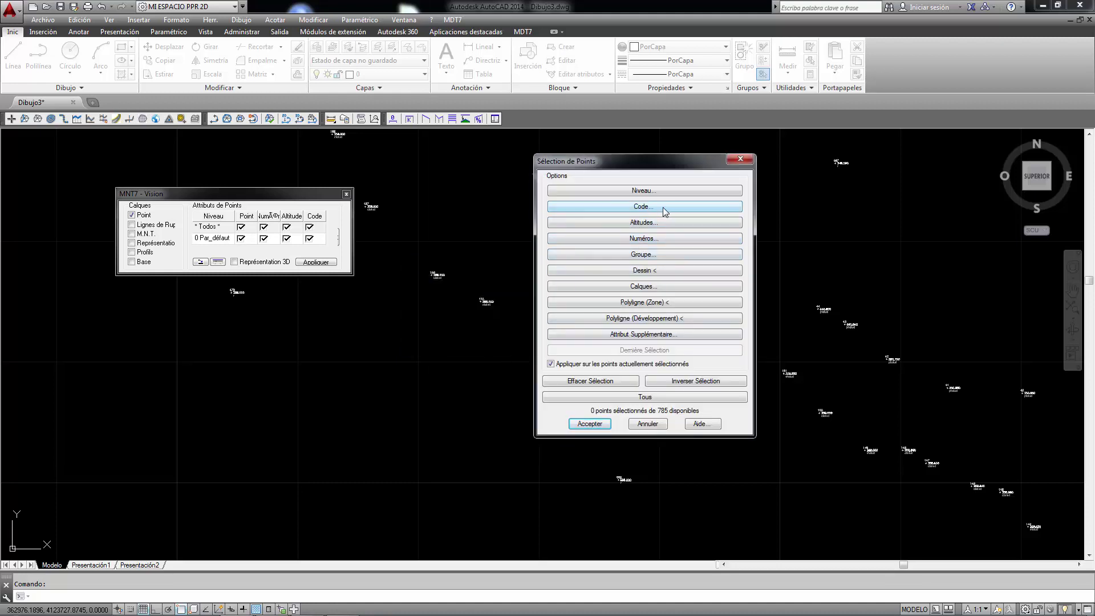
{"action": "left_click", "coordinate": [656, 209]}
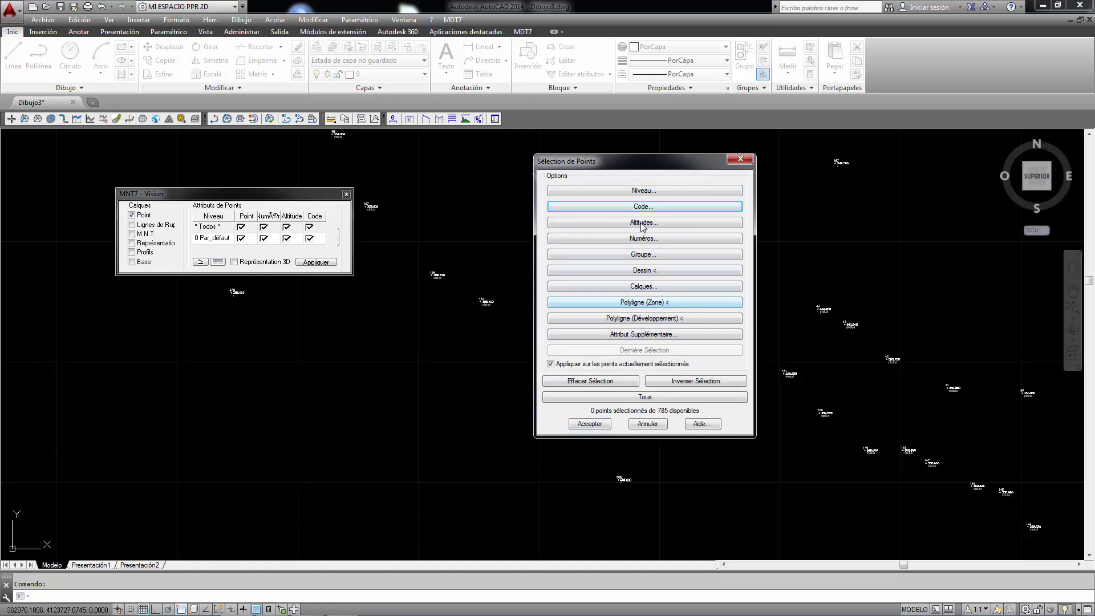
{"action": "left_click", "coordinate": [643, 207]}
{"action": "left_click", "coordinate": [607, 279]}
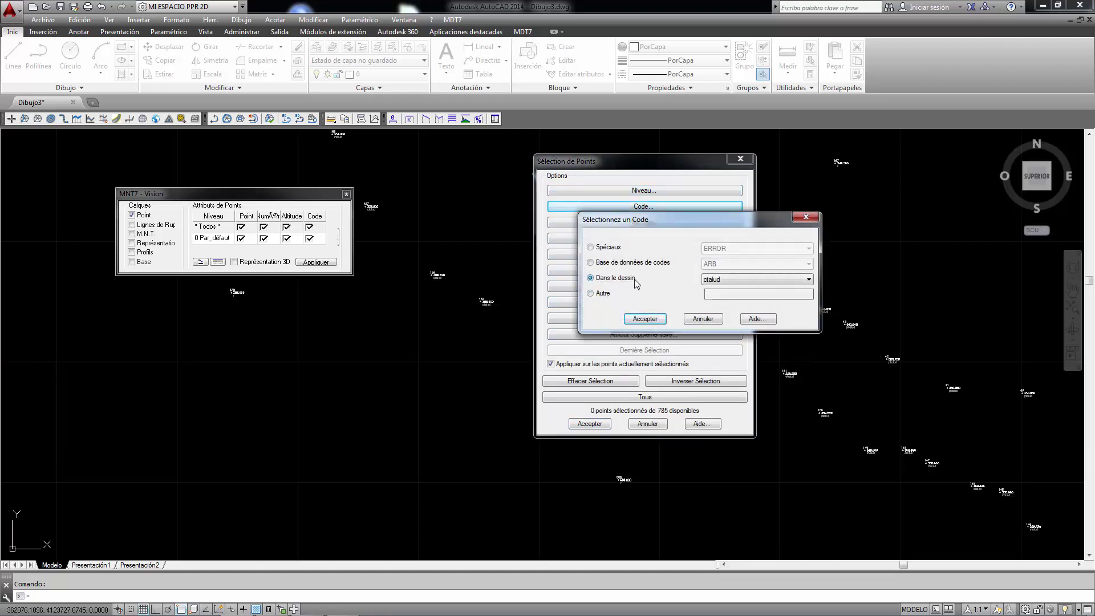
{"action": "left_click", "coordinate": [643, 319]}
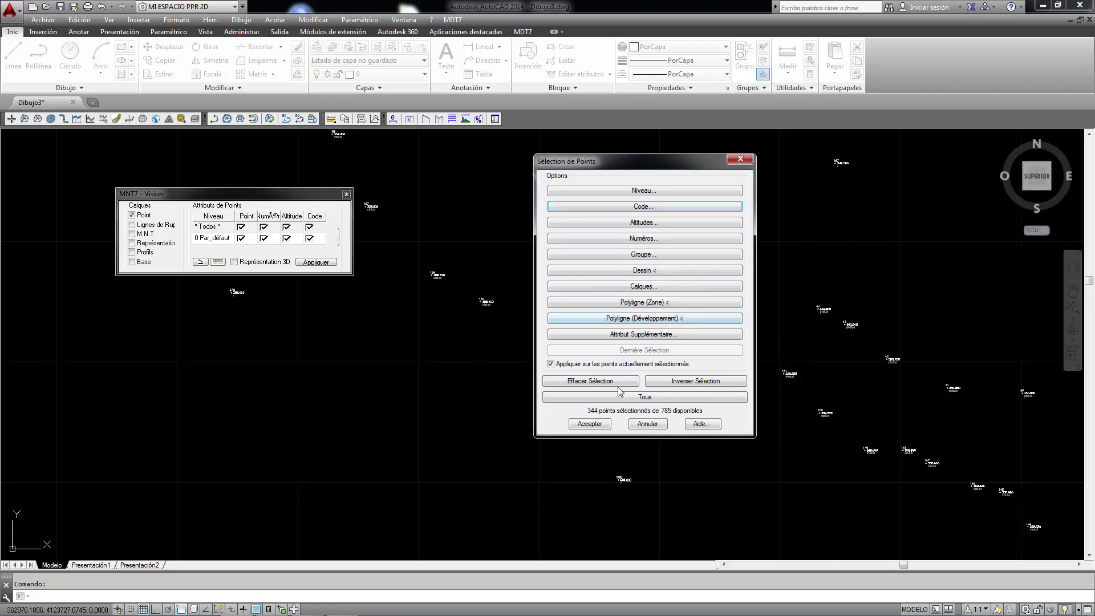
{"action": "left_click", "coordinate": [591, 424]}
{"action": "left_click", "coordinate": [492, 340]}
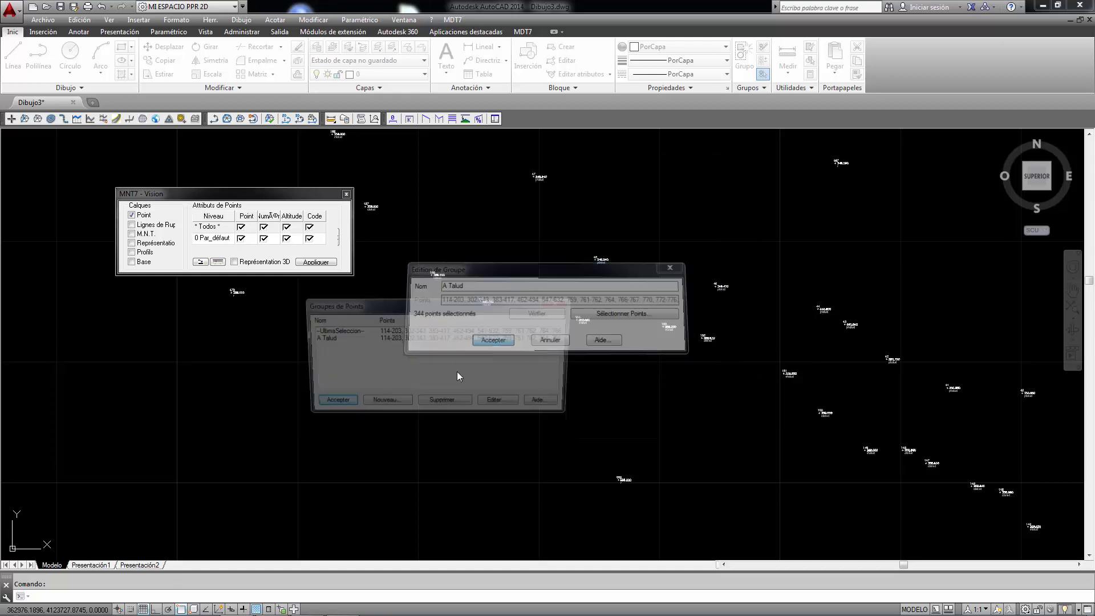
- Start a new group named B Talud and window-select the survey point zone
{"action": "left_click", "coordinate": [382, 405]}
{"action": "type", "text": "B"}
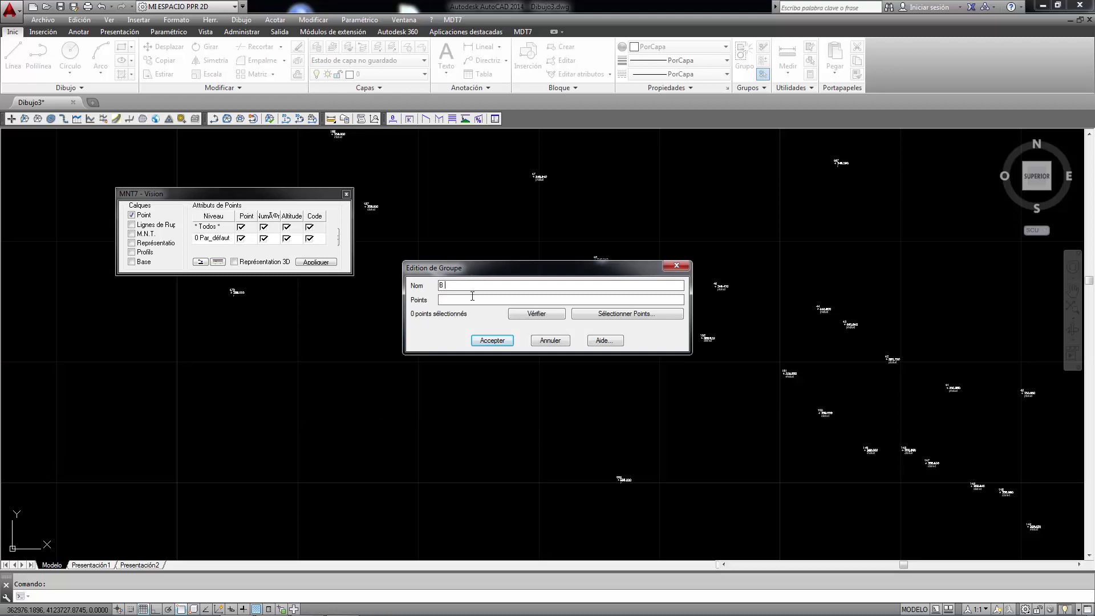
{"action": "type", "text": "Talud"}
{"action": "left_click", "coordinate": [611, 319]}
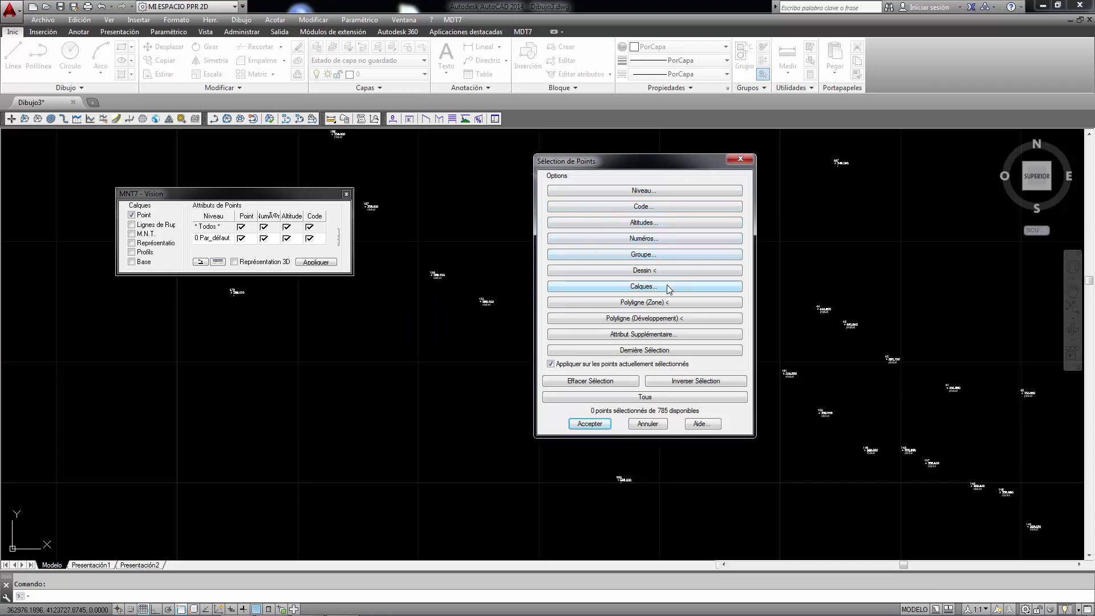
{"action": "left_click", "coordinate": [644, 309]}
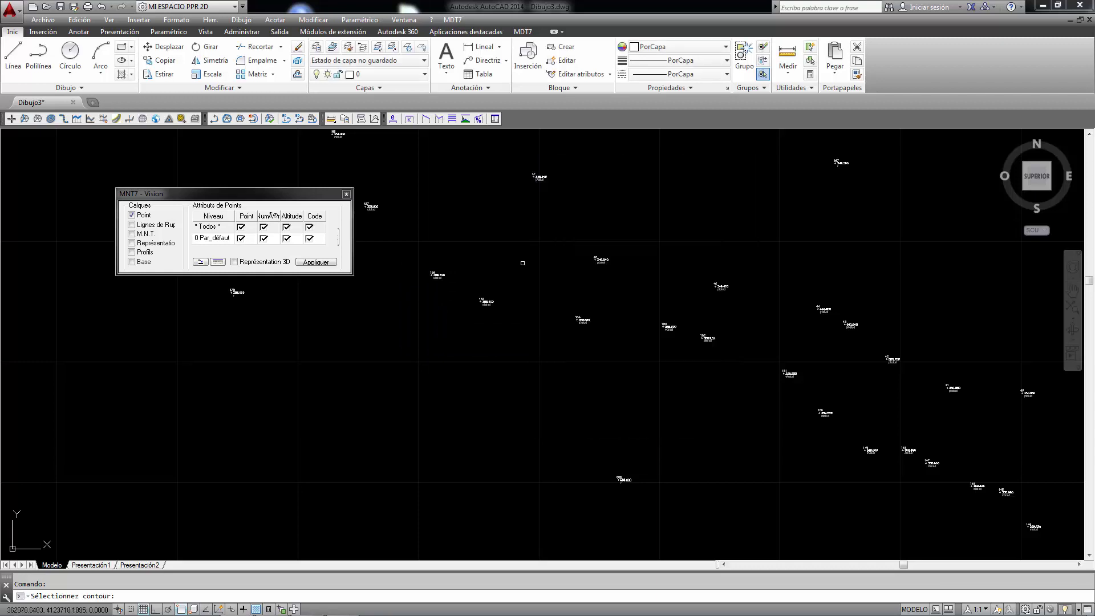
{"action": "right_click", "coordinate": [522, 263]}
{"action": "left_click", "coordinate": [589, 420]}
{"action": "left_click", "coordinate": [546, 244]}
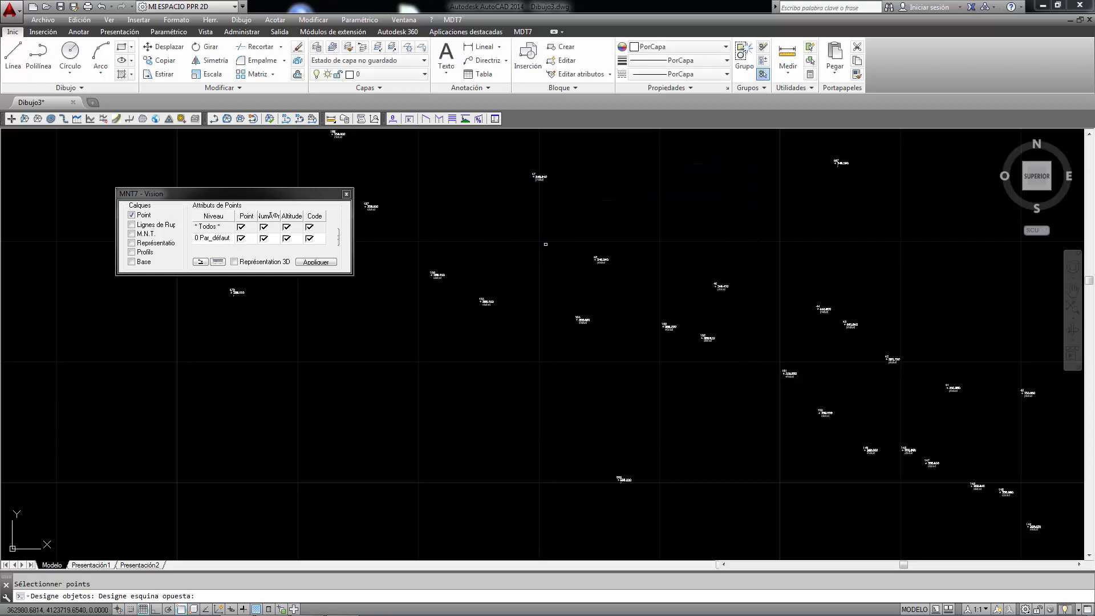
{"action": "left_click", "coordinate": [605, 312]}
{"action": "right_click", "coordinate": [568, 268]}
- Filter the selection to code ptalud, accept the 327 points, and save B Talud
{"action": "left_click", "coordinate": [644, 206]}
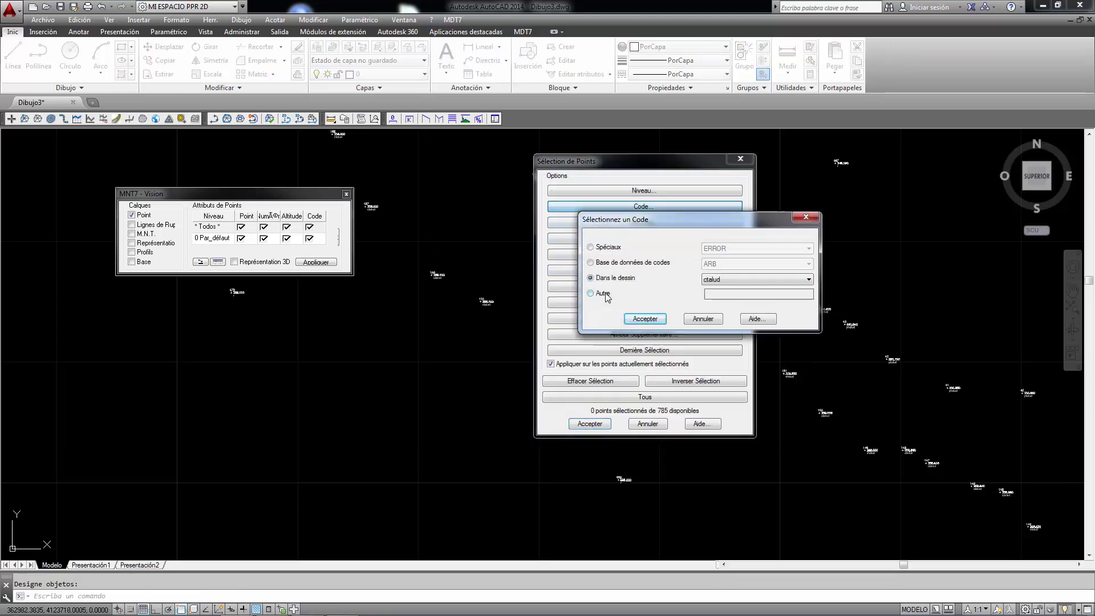
{"action": "left_click", "coordinate": [723, 279]}
{"action": "left_click", "coordinate": [716, 298]}
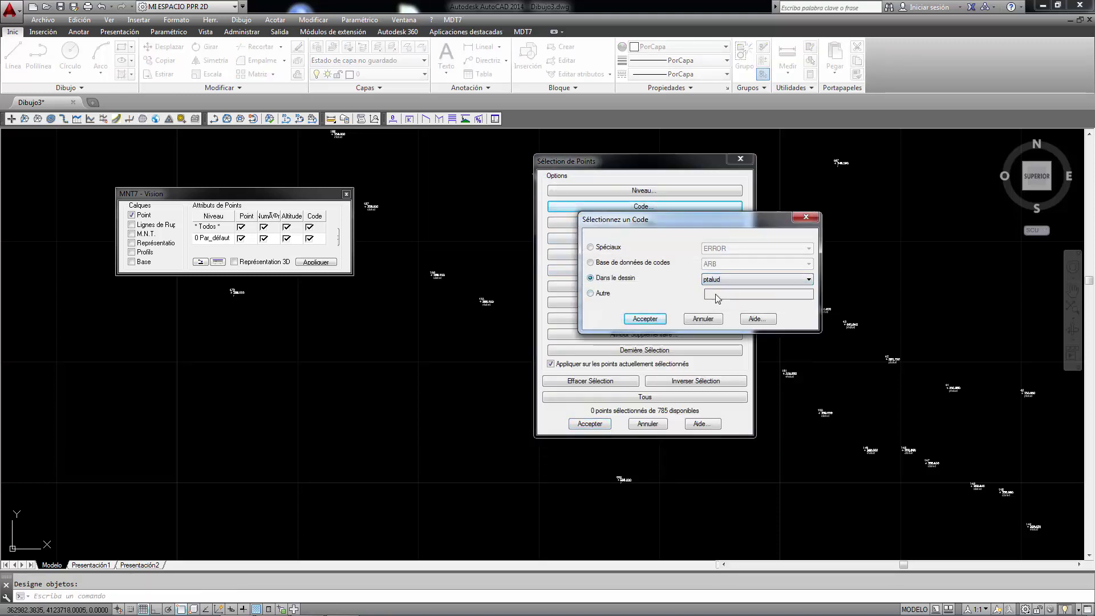
{"action": "left_click", "coordinate": [644, 320]}
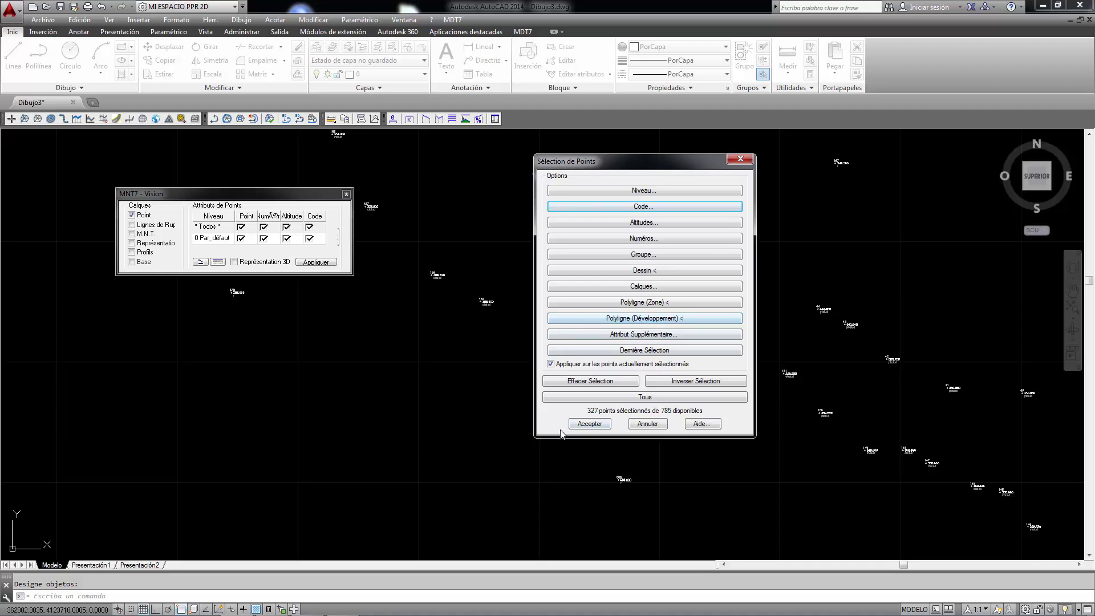
{"action": "left_click", "coordinate": [589, 424]}
{"action": "left_click", "coordinate": [496, 339]}
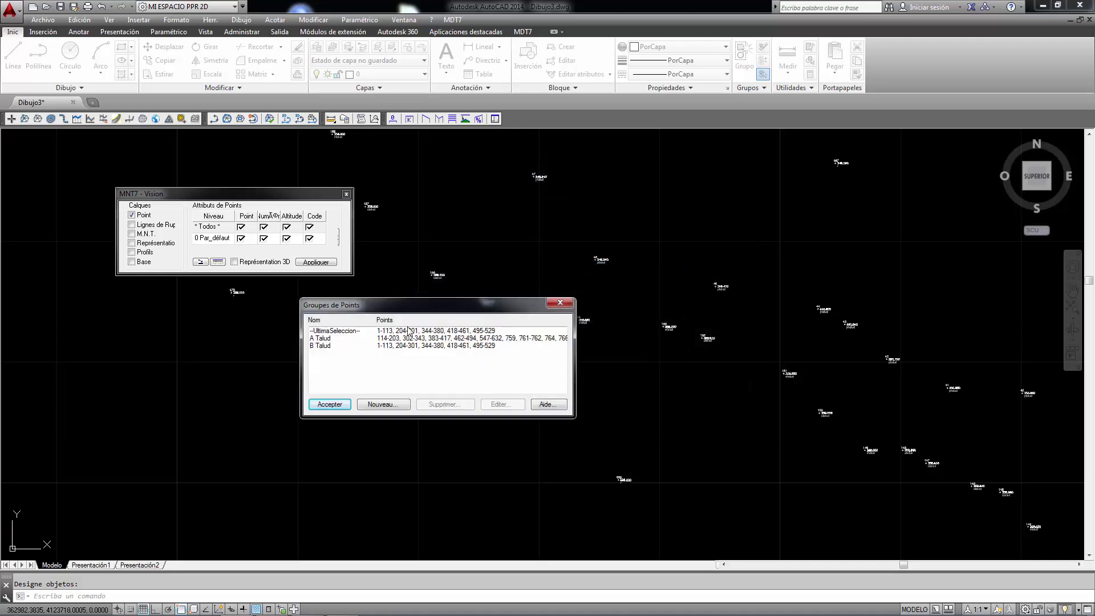
{"action": "left_click", "coordinate": [343, 403]}
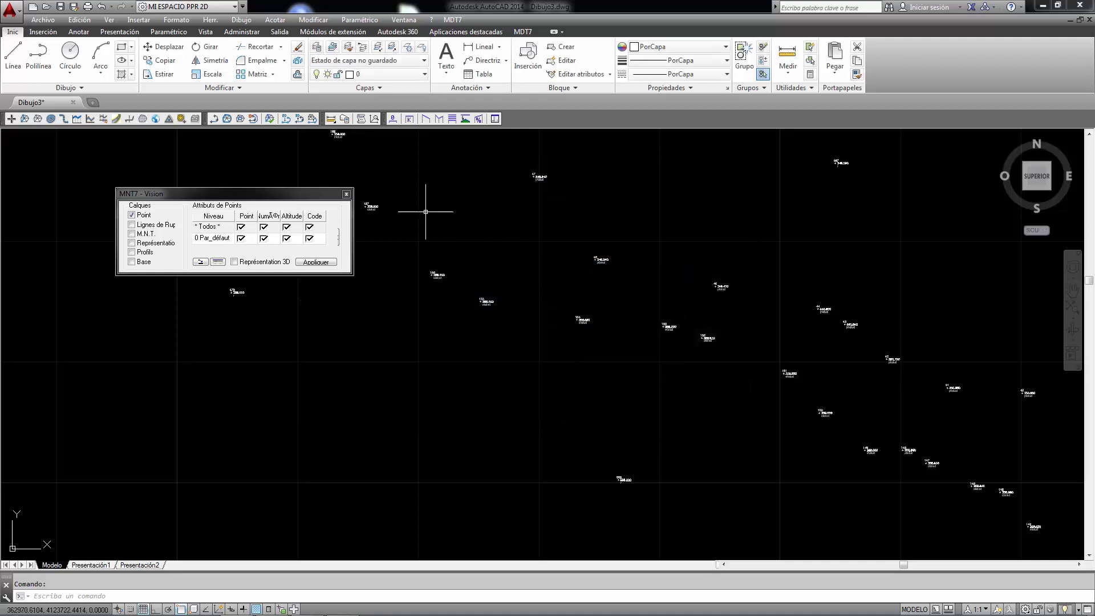
- Give A Talud red points with the boxed crosshair symbol and red elevation labels
{"action": "left_click", "coordinate": [452, 19]}
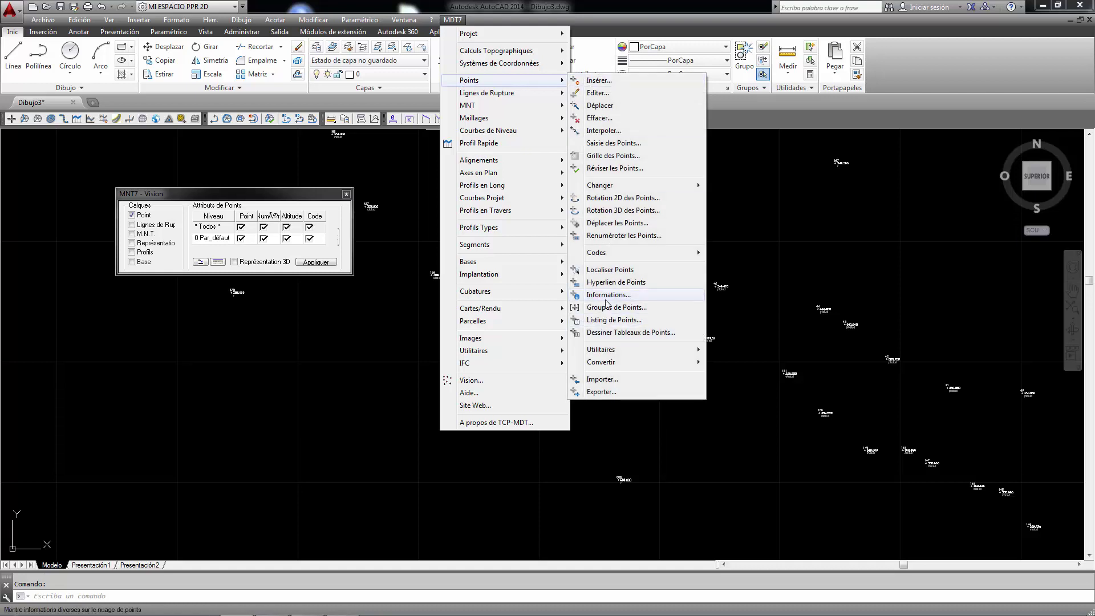
{"action": "mouse_move", "coordinate": [600, 184]}
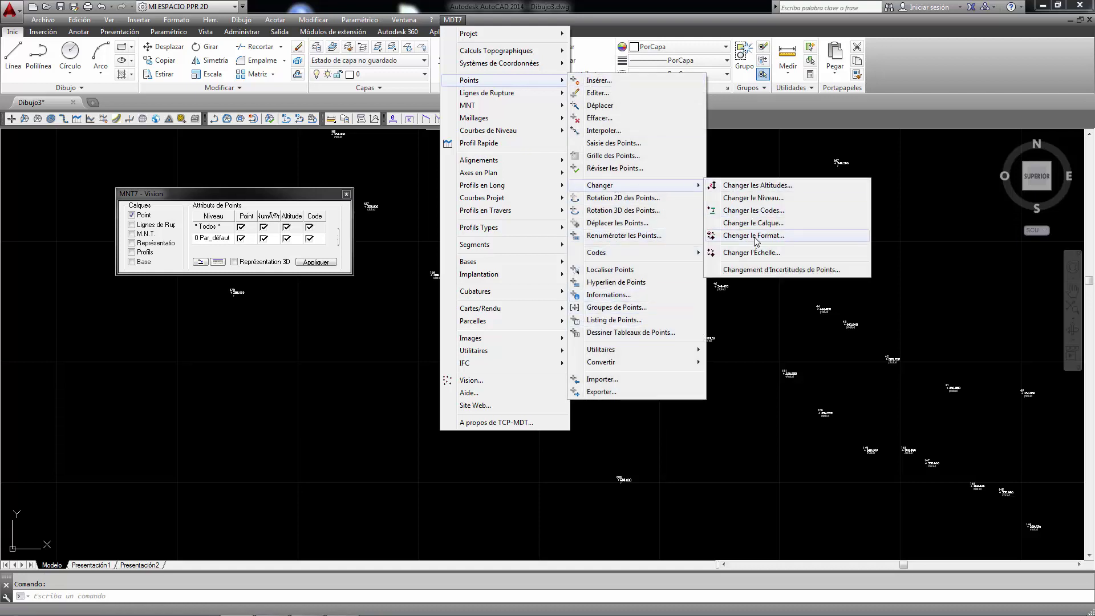
{"action": "left_click", "coordinate": [757, 245]}
{"action": "left_click", "coordinate": [569, 245]}
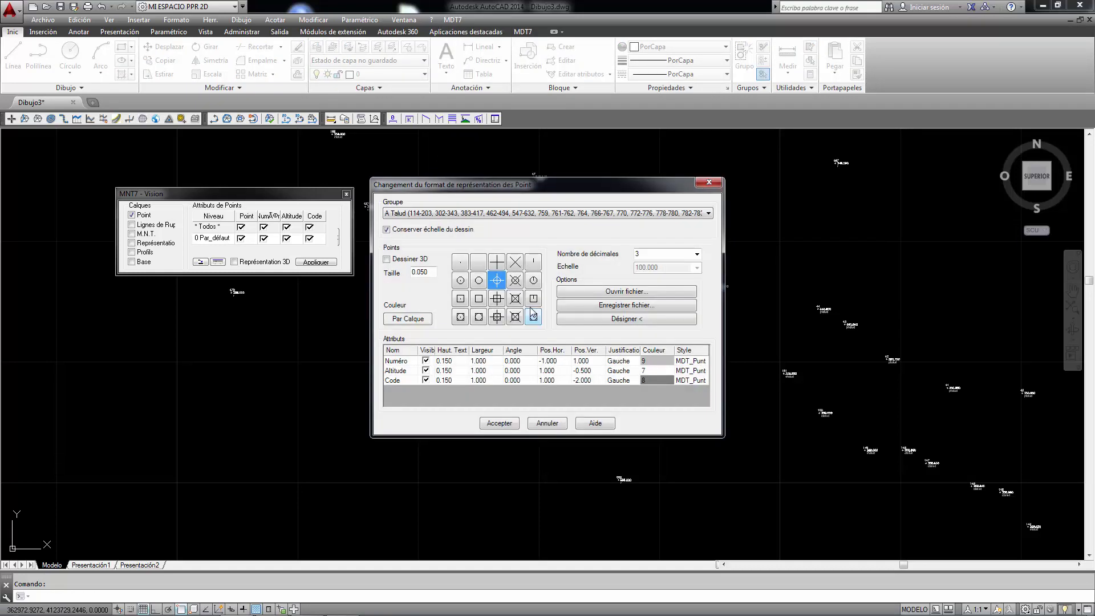
{"action": "left_click", "coordinate": [430, 322]}
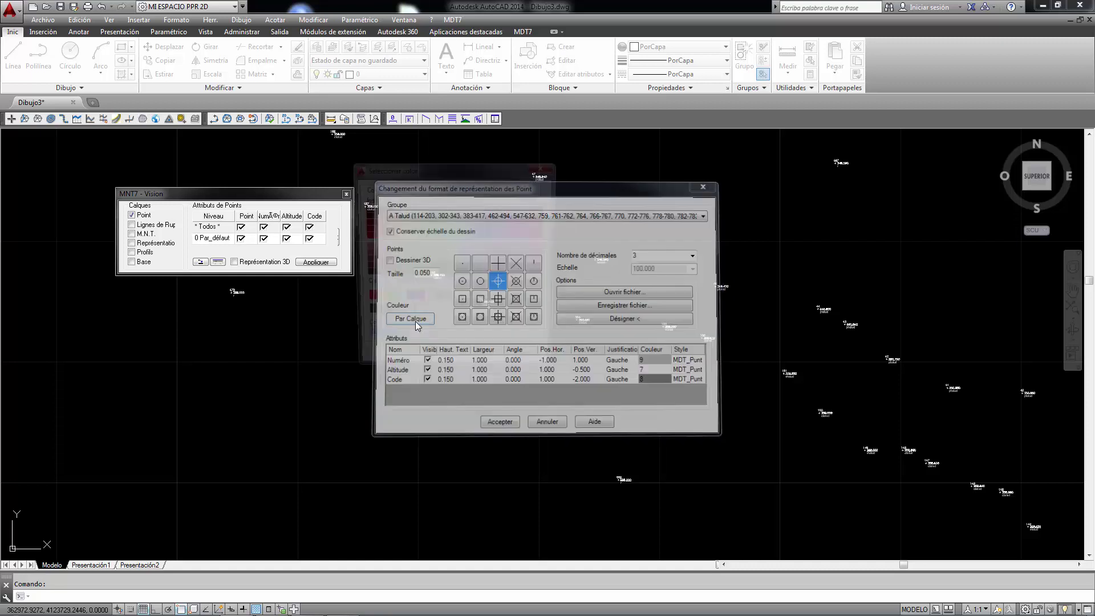
{"action": "left_click", "coordinate": [368, 301]}
{"action": "left_click", "coordinate": [440, 365]}
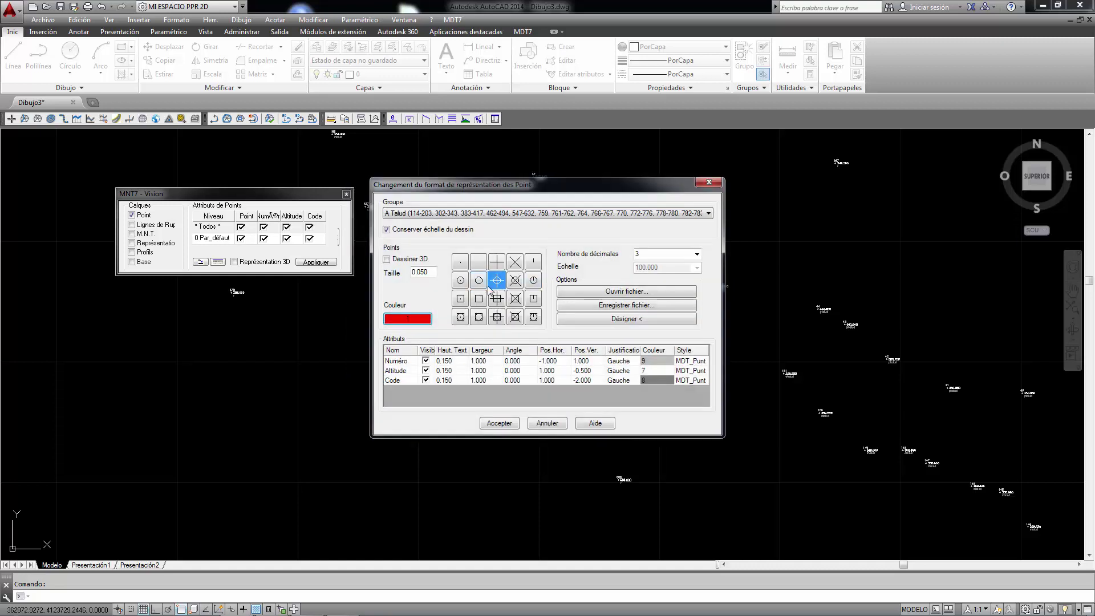
{"action": "left_click", "coordinate": [497, 317]}
{"action": "left_click", "coordinate": [667, 371]}
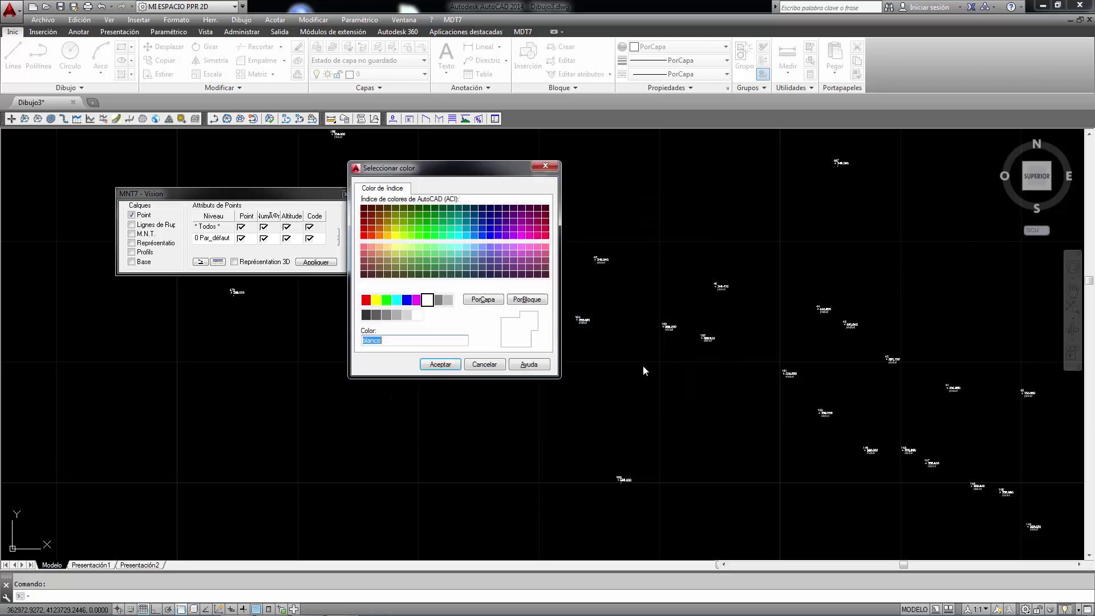
{"action": "left_click", "coordinate": [368, 301]}
{"action": "left_click", "coordinate": [442, 365]}
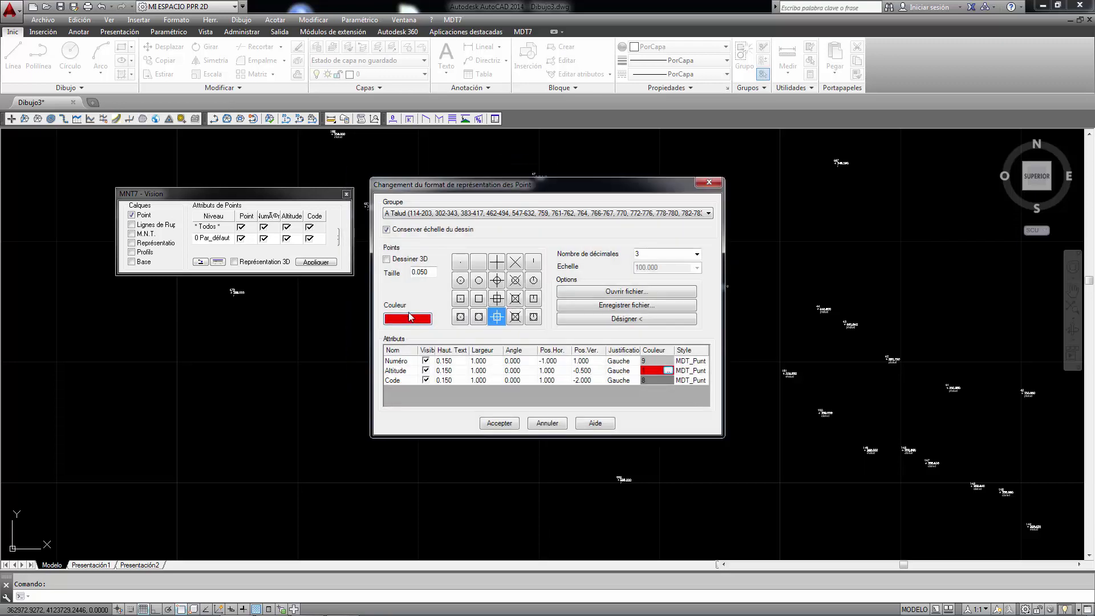
- Give B Talud magenta points with the circled X symbol and magenta elevation labels
{"action": "left_click", "coordinate": [706, 214]}
{"action": "left_click", "coordinate": [568, 235]}
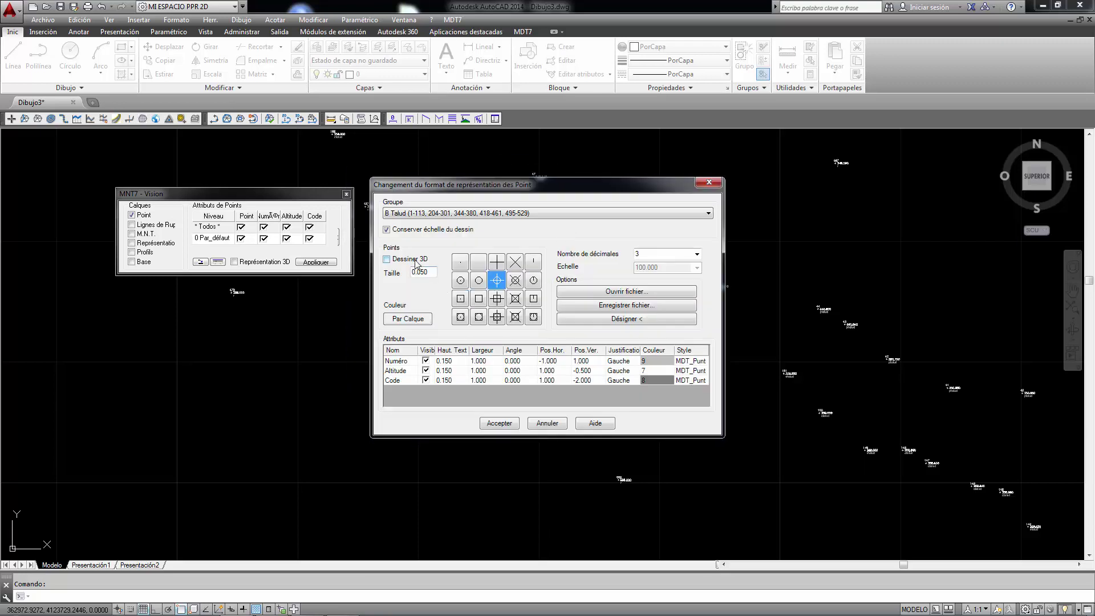
{"action": "left_click", "coordinate": [405, 320]}
{"action": "left_click", "coordinate": [414, 301]}
{"action": "left_click", "coordinate": [442, 365]}
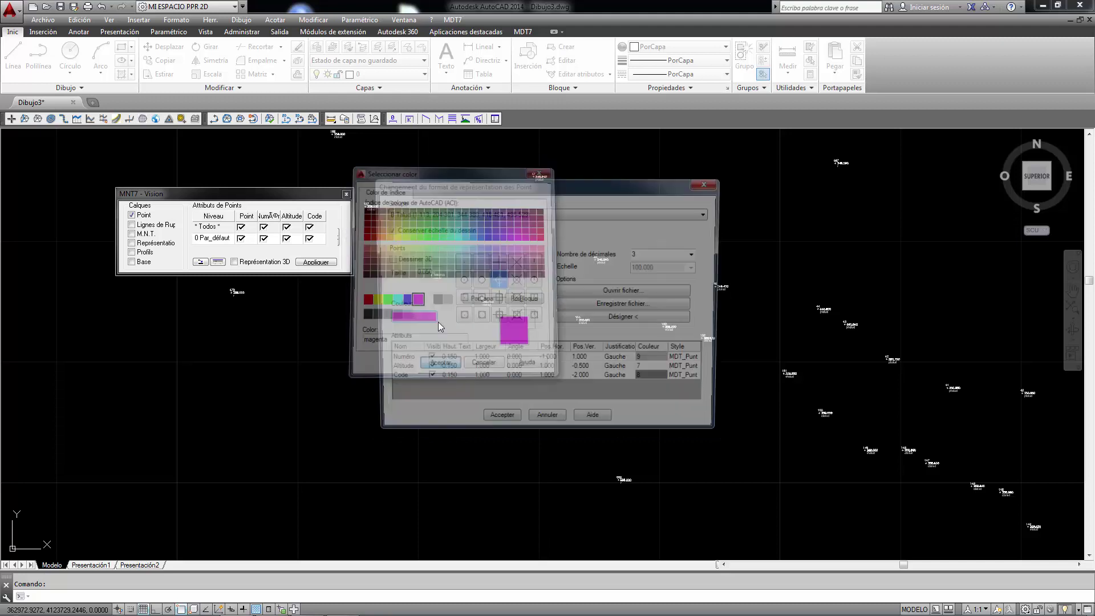
{"action": "left_click", "coordinate": [515, 280]}
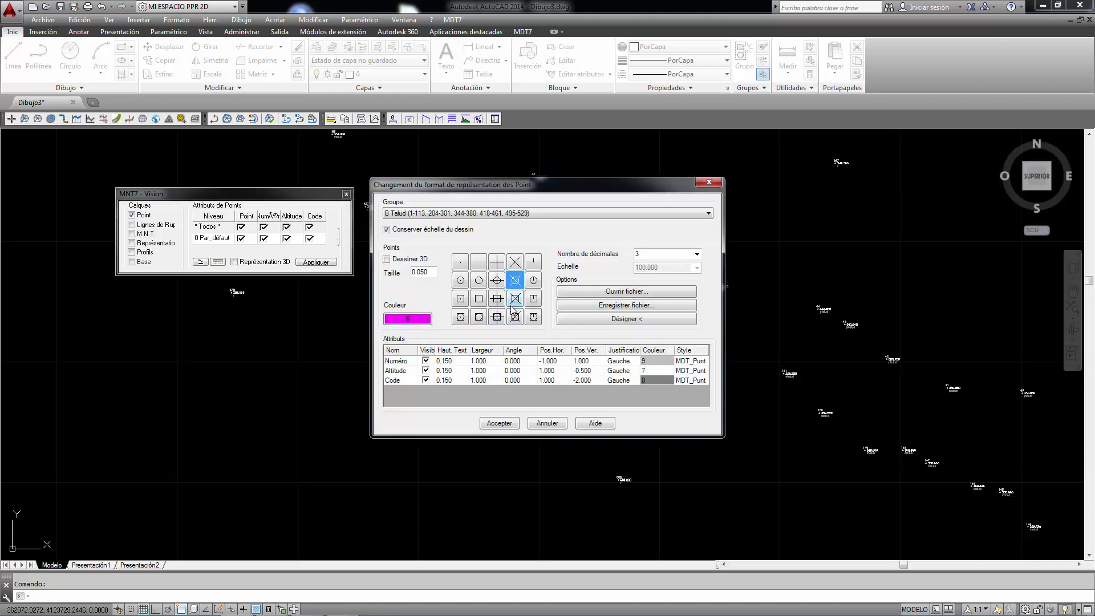
{"action": "left_click", "coordinate": [653, 379]}
{"action": "left_click", "coordinate": [417, 300]}
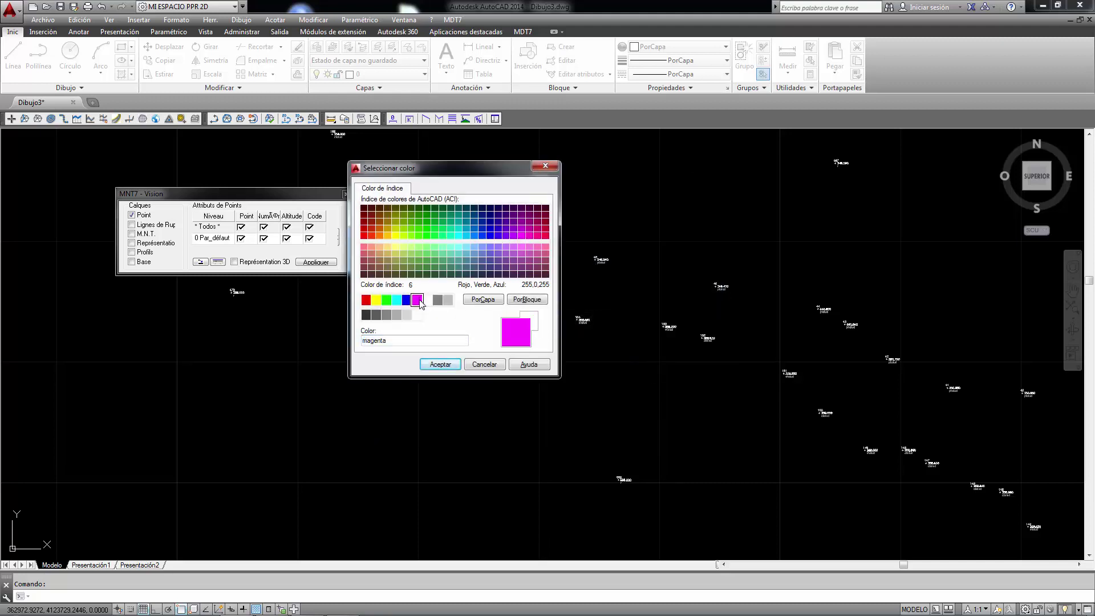
{"action": "left_click", "coordinate": [440, 364]}
- Right-justify B Talud's elevation, code and point number labels
{"action": "left_click", "coordinate": [619, 371]}
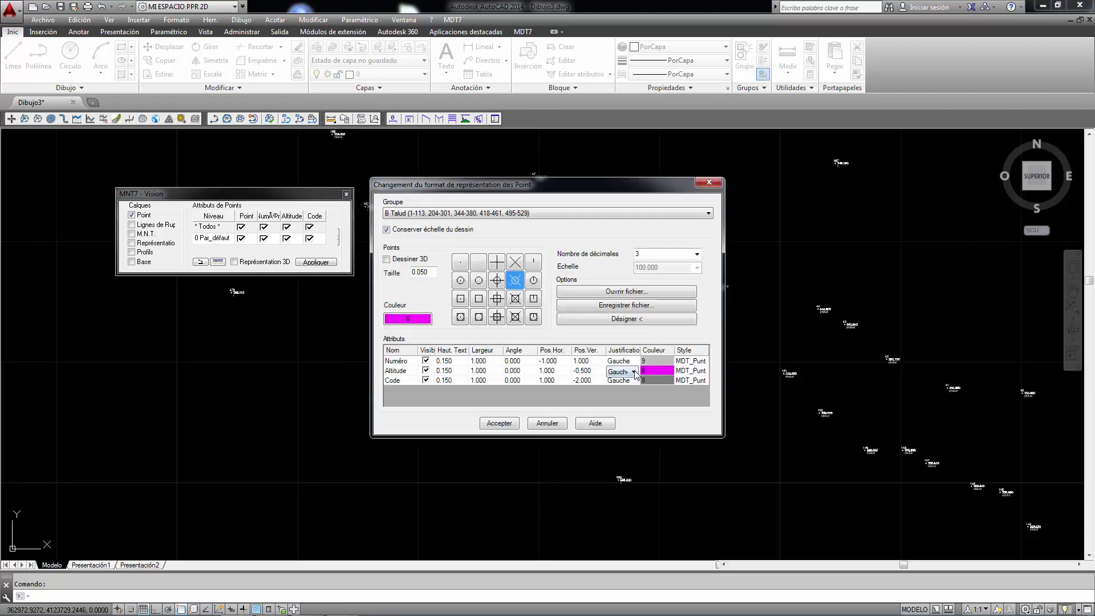
{"action": "left_click", "coordinate": [624, 380]}
{"action": "left_click", "coordinate": [619, 380]}
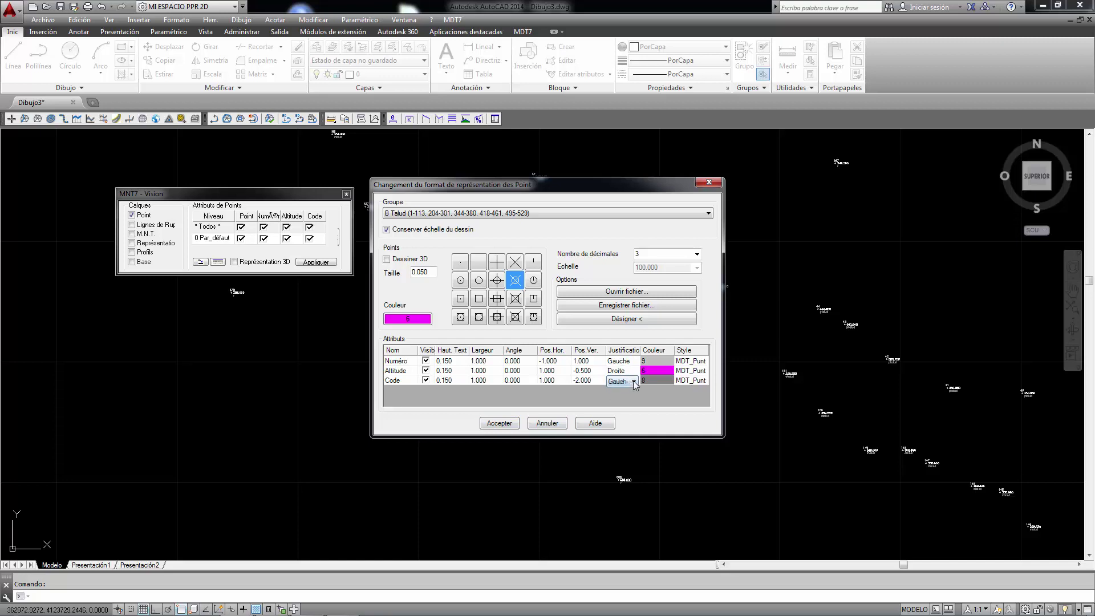
{"action": "left_click", "coordinate": [618, 399]}
{"action": "left_click", "coordinate": [618, 361]}
{"action": "left_click", "coordinate": [633, 362]}
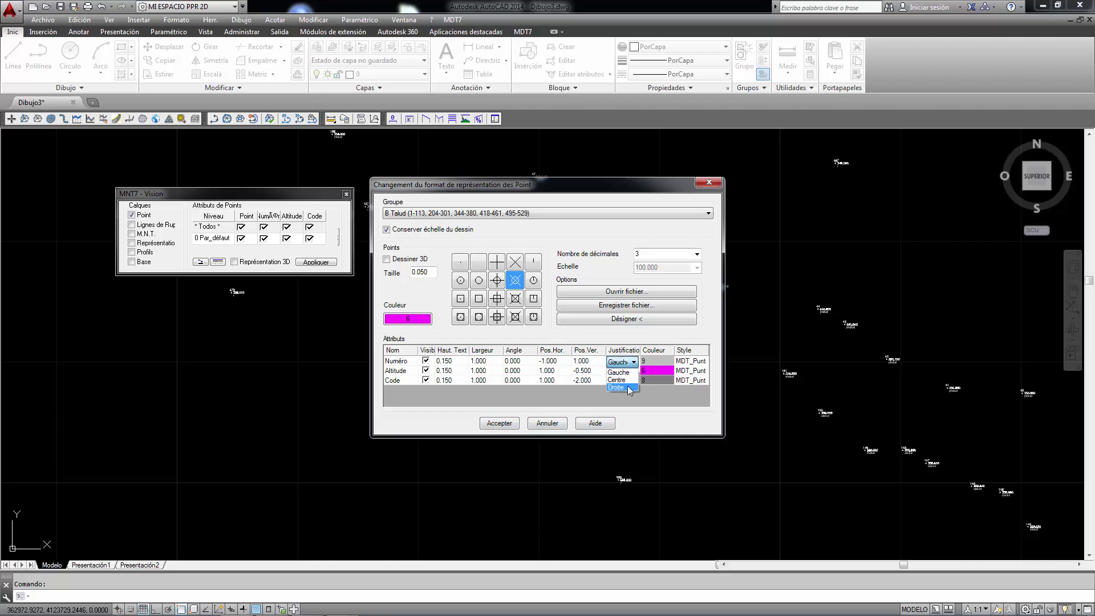
{"action": "left_click", "coordinate": [619, 379]}
- Accept the Selon Groupes formats for all points and zoom in to check red and magenta labels
{"action": "left_click", "coordinate": [510, 425]}
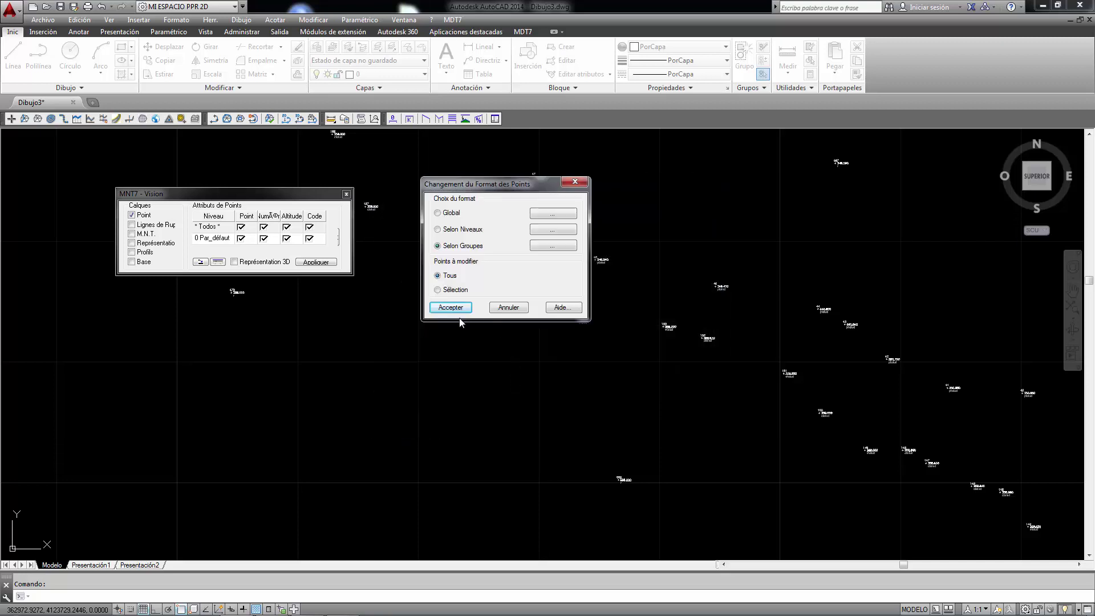
{"action": "left_click", "coordinate": [451, 308]}
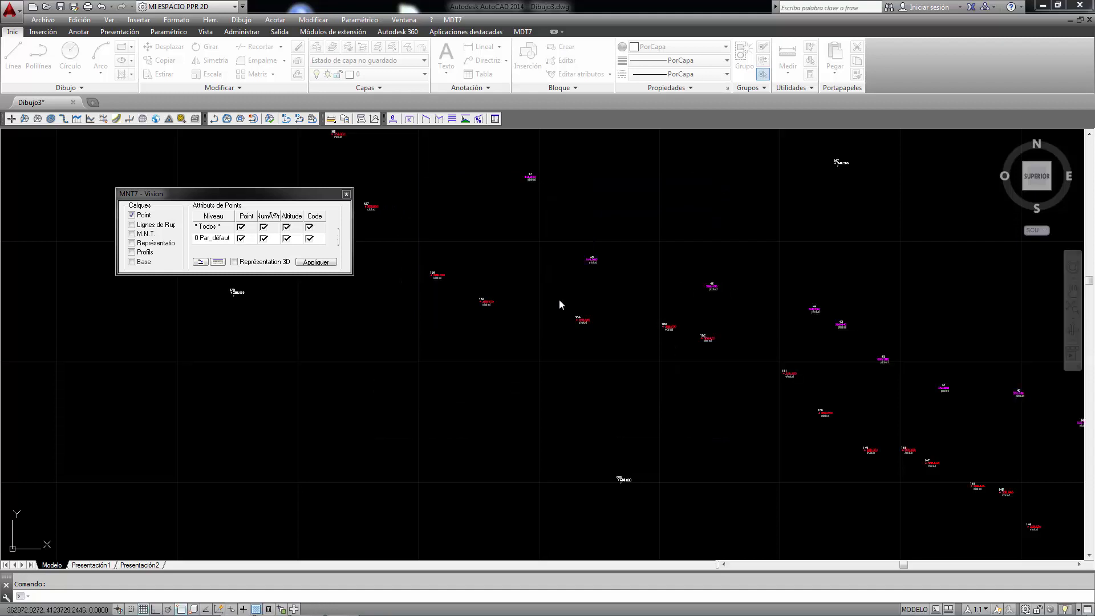
{"action": "scroll", "coordinate": [545, 313], "scroll_direction": "up", "scroll_amount": 10}
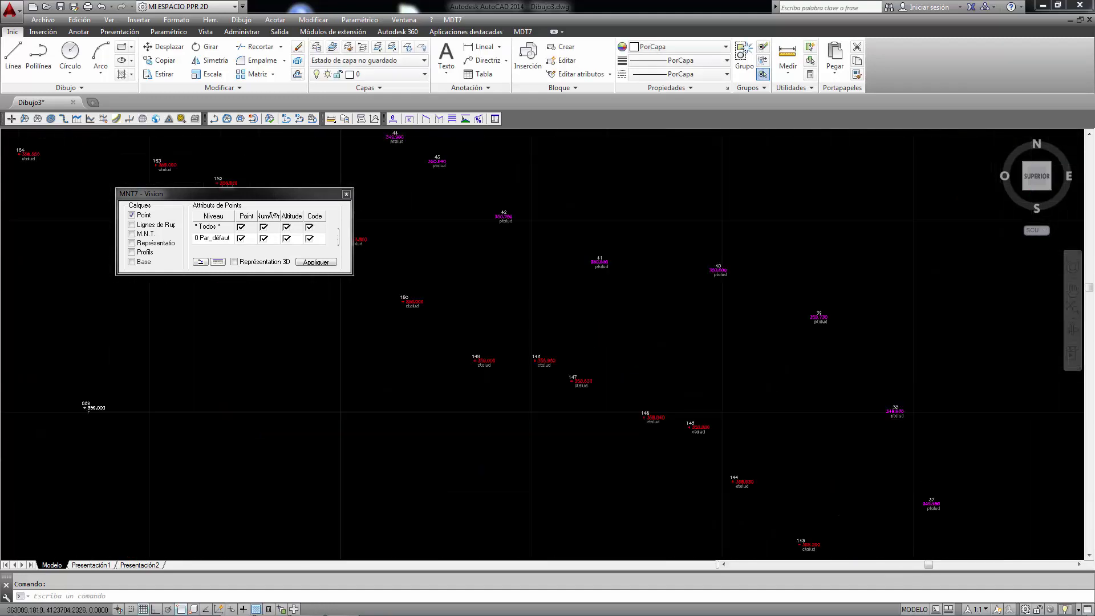
{"action": "scroll", "coordinate": [527, 372], "scroll_direction": "up", "scroll_amount": 3}
{"action": "scroll", "coordinate": [735, 156], "scroll_direction": "up", "scroll_amount": 3}
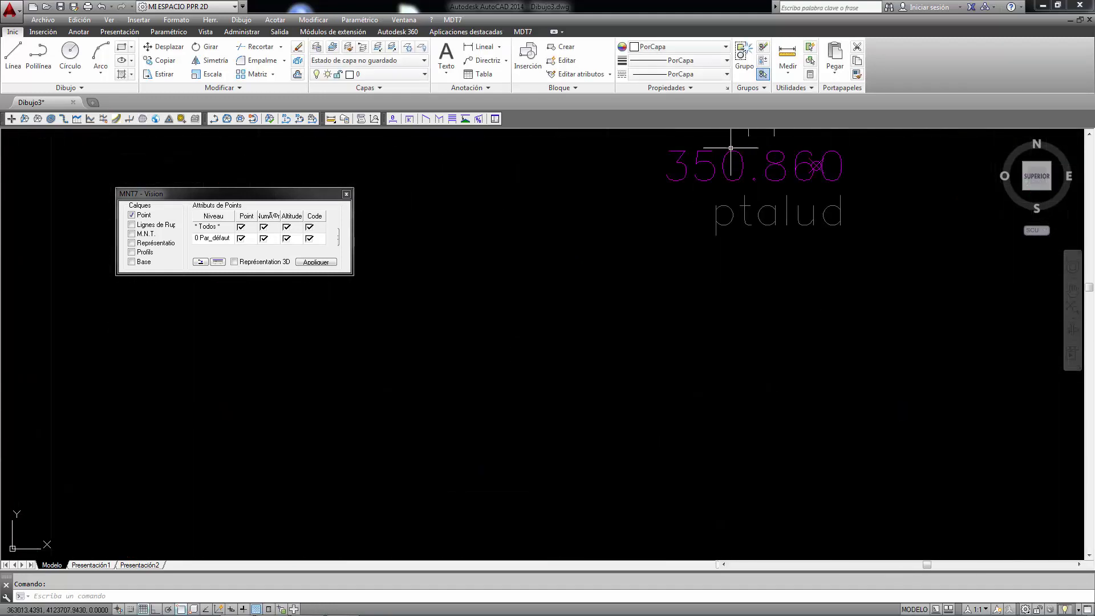
{"action": "scroll", "coordinate": [810, 163], "scroll_direction": "up", "scroll_amount": 3}
{"action": "scroll", "coordinate": [800, 171], "scroll_direction": "down", "scroll_amount": 3}
{"action": "scroll", "coordinate": [797, 171], "scroll_direction": "down", "scroll_amount": 3}
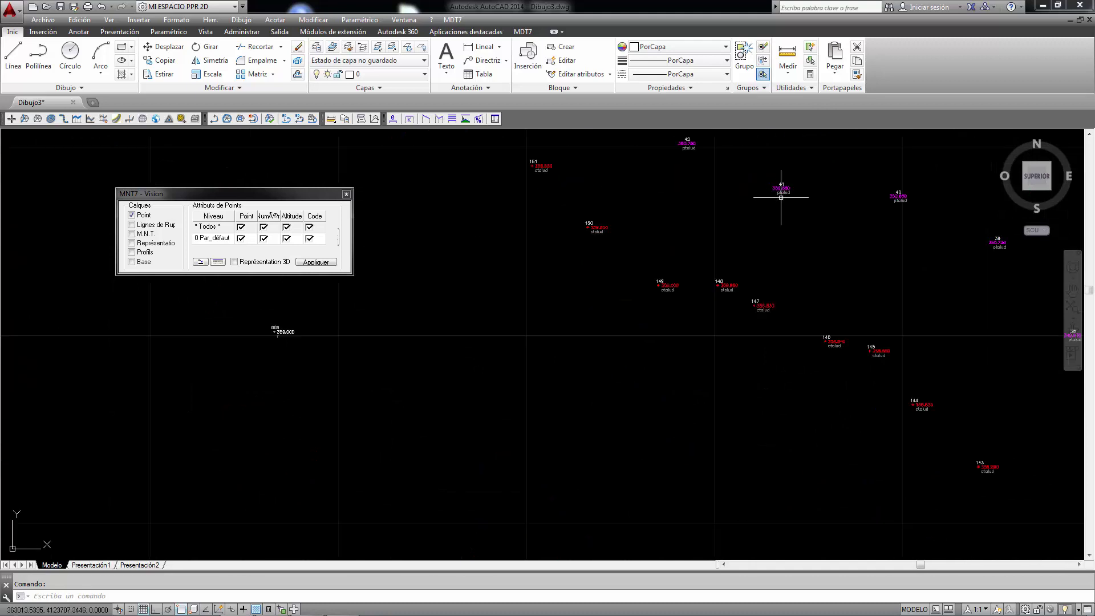